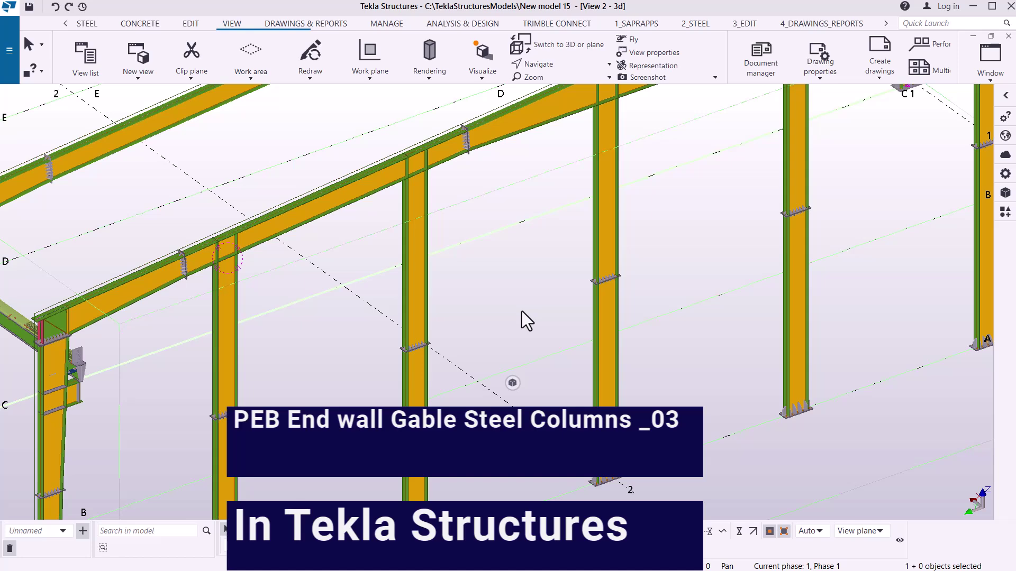
Search the applications and components catalog for "PEB" to find connections for the gable column and rafter joint
scroll(180, 283, up, 6)
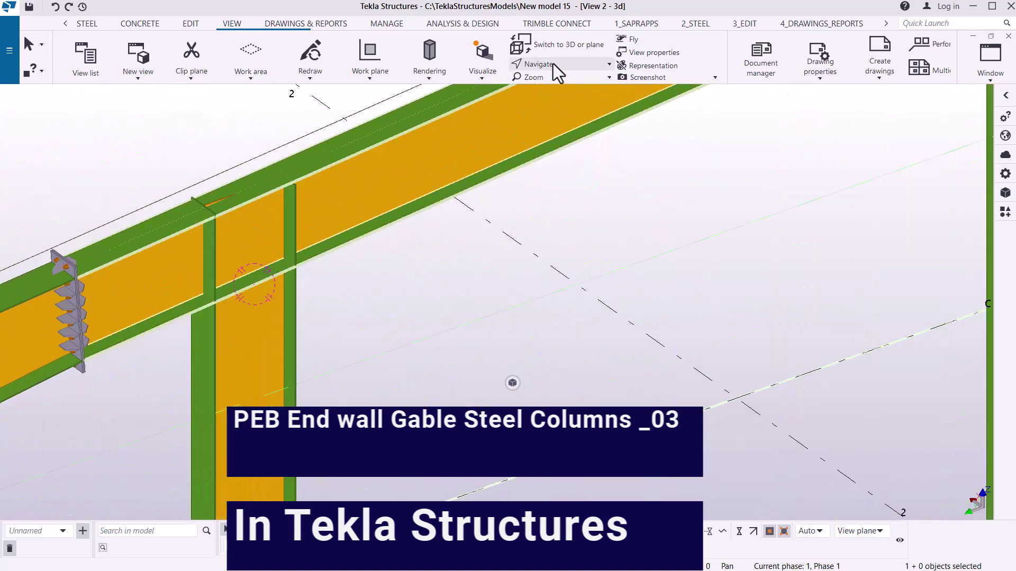
click(553, 63)
click(568, 82)
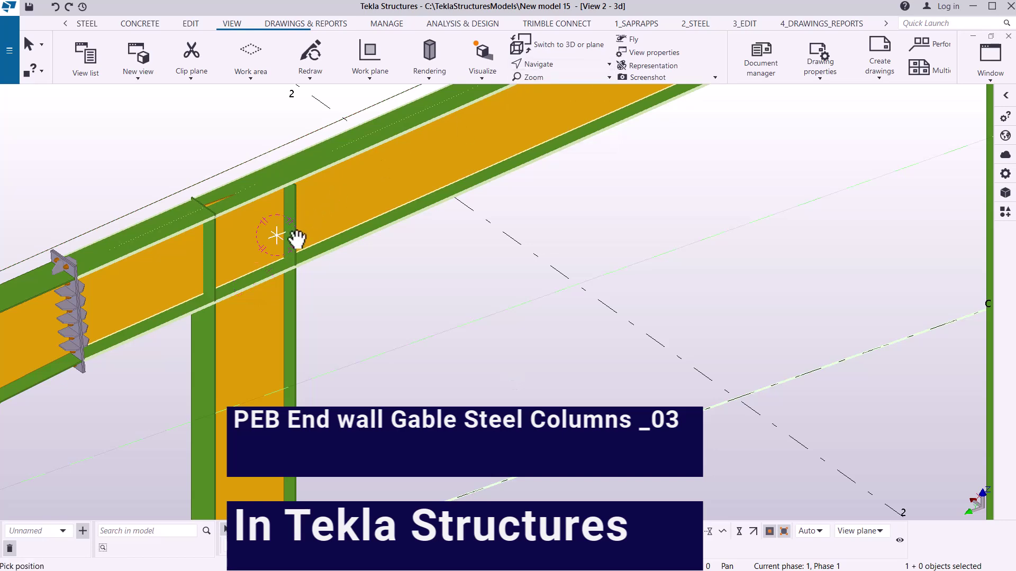
mouse_move(297, 239)
ctrl+middle_down()
mouse_move(236, 118)
mouse_move(233, 132)
mouse_move(288, 170)
mouse_move(306, 230)
ctrl+middle_up()
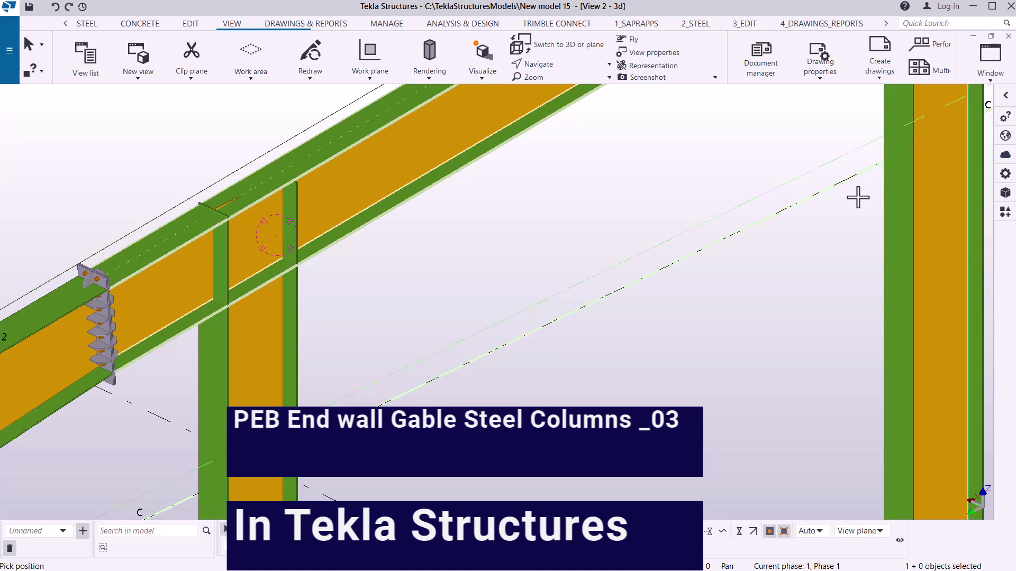
click(1005, 213)
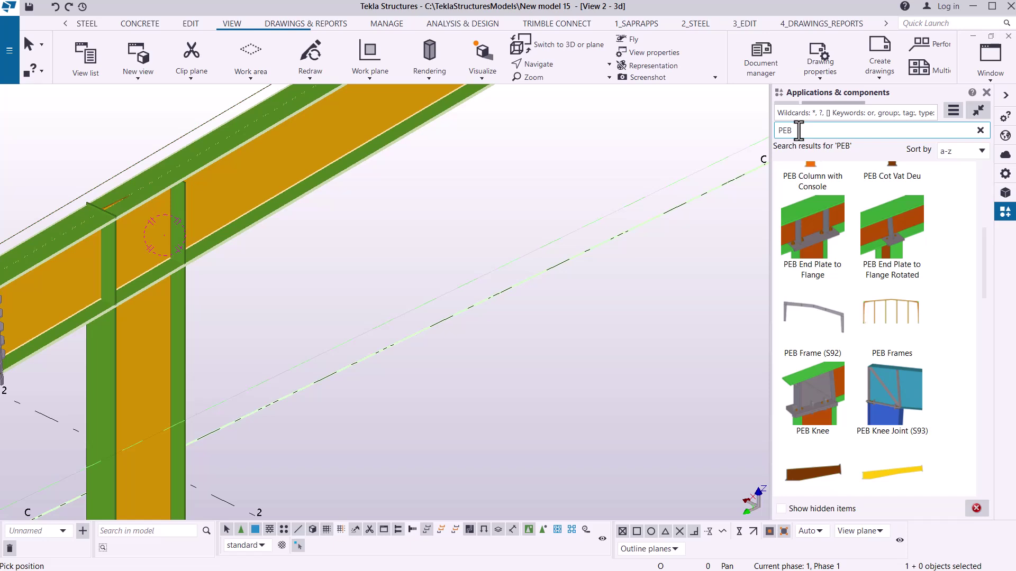
Create a PEB End Plate to Flange connection with the sloped rafter as main part and the gable column as secondary
click(820, 230)
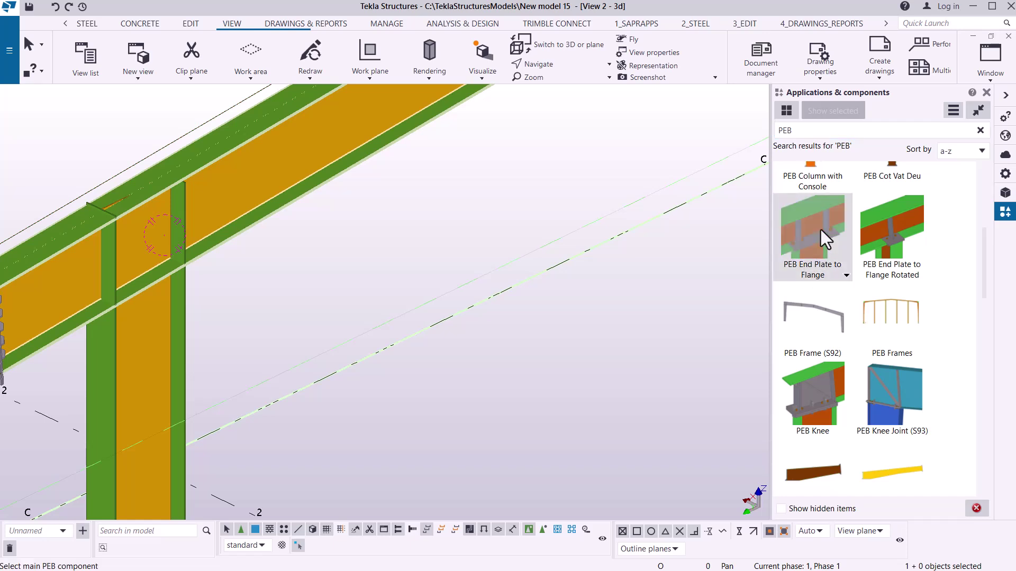
scroll(371, 246, down, 1)
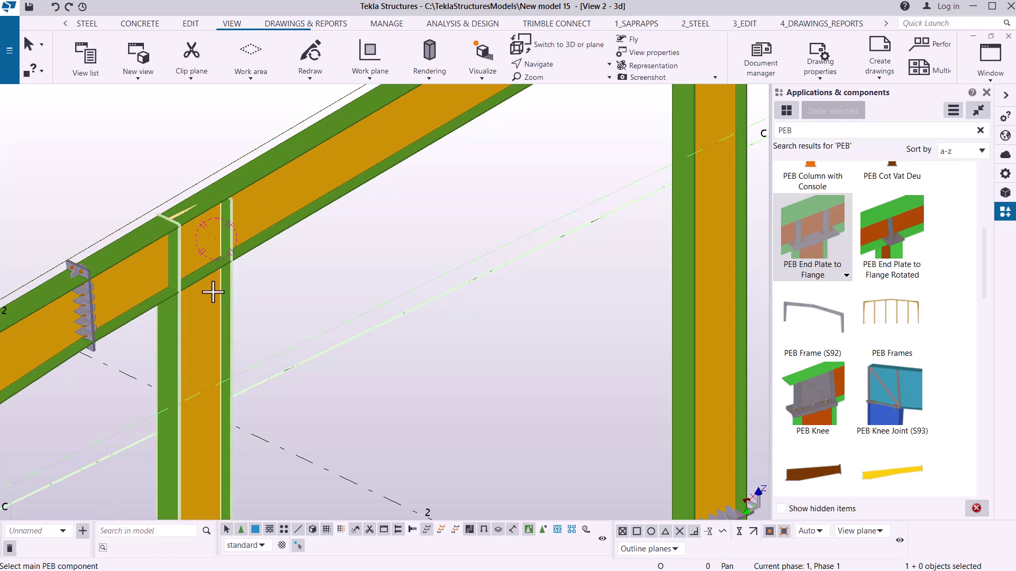
scroll(155, 276, up, 3)
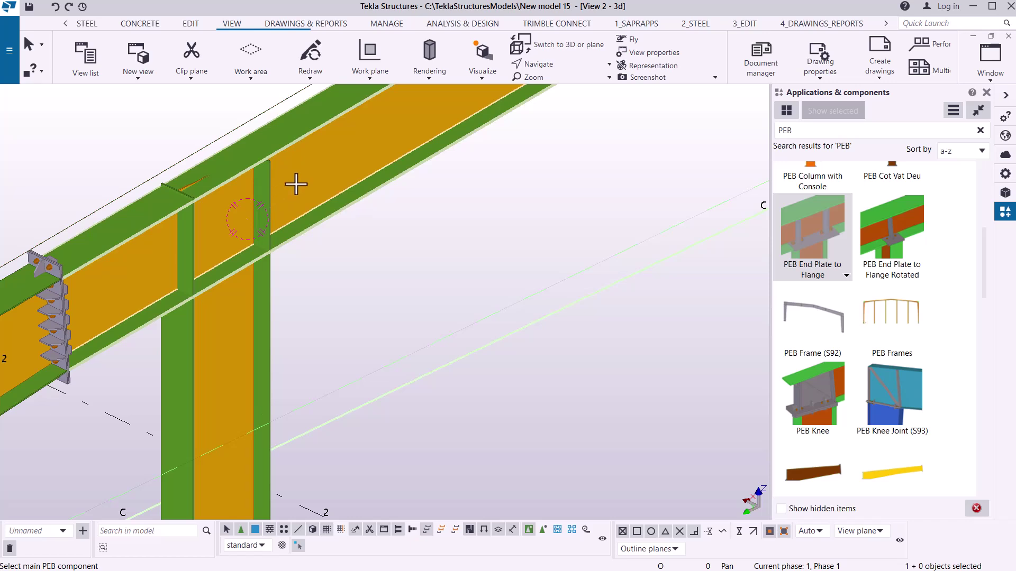
click(231, 304)
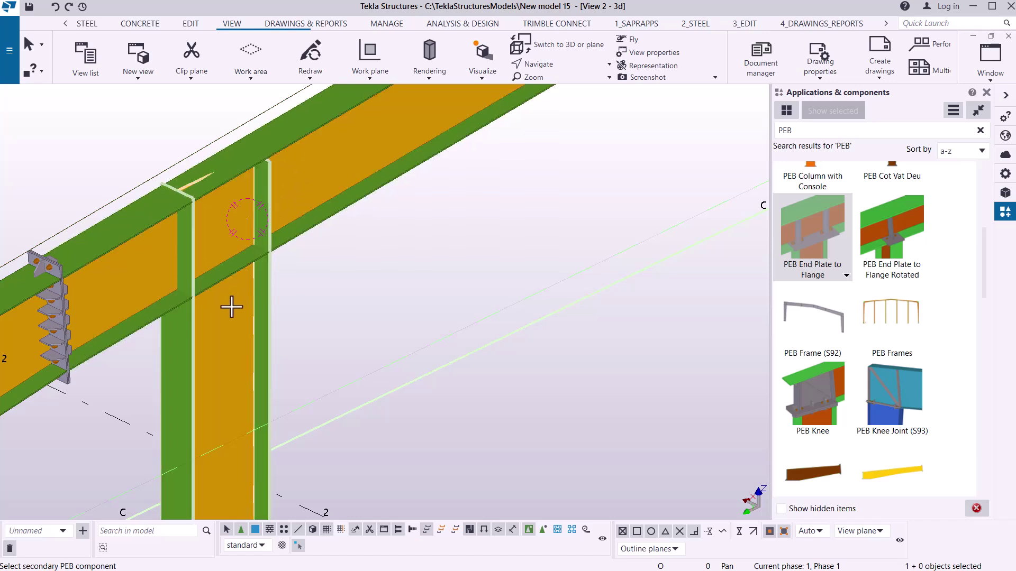
key(Escape)
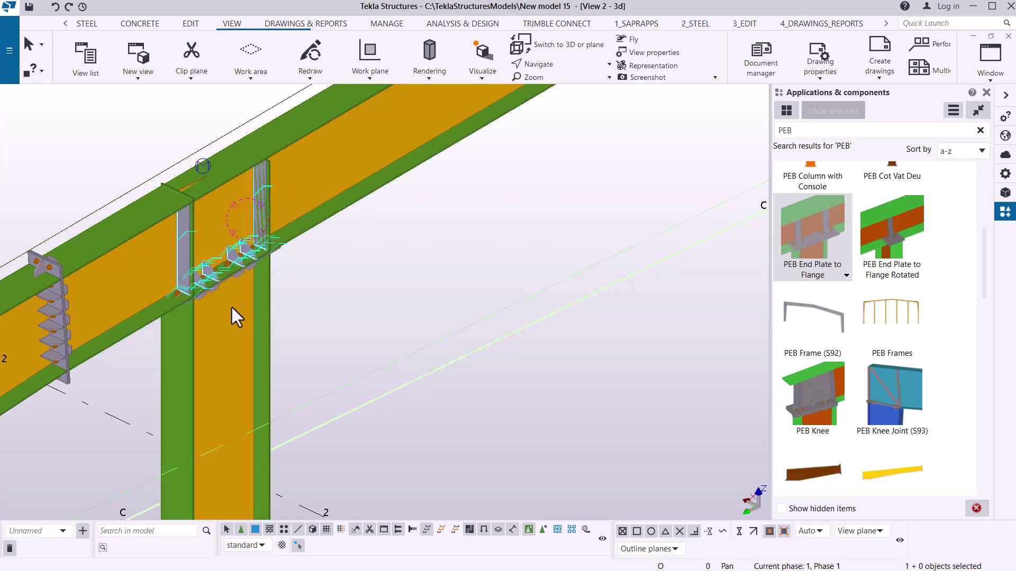
scroll(262, 221, up, 3)
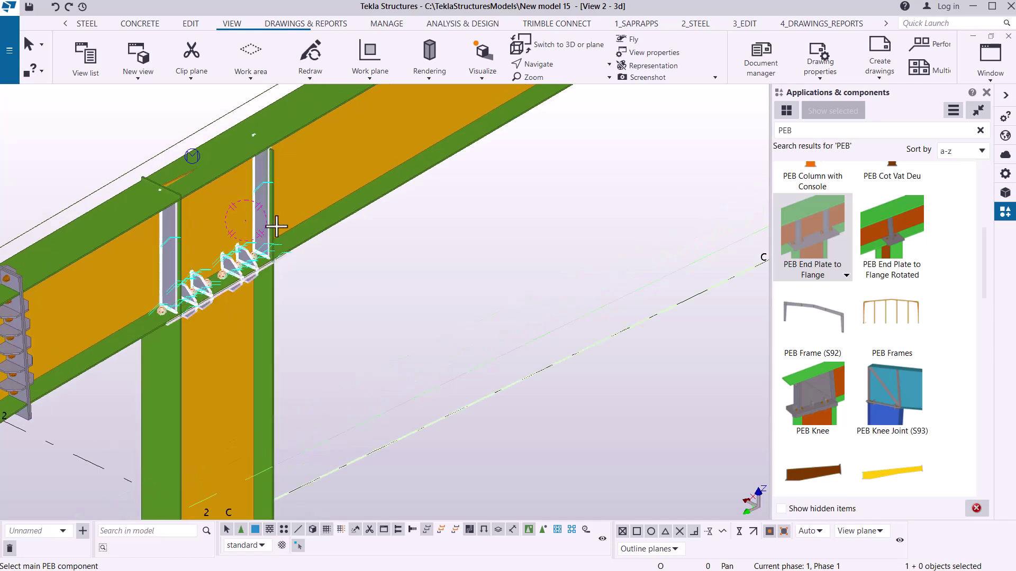
right_click(379, 270)
click(417, 279)
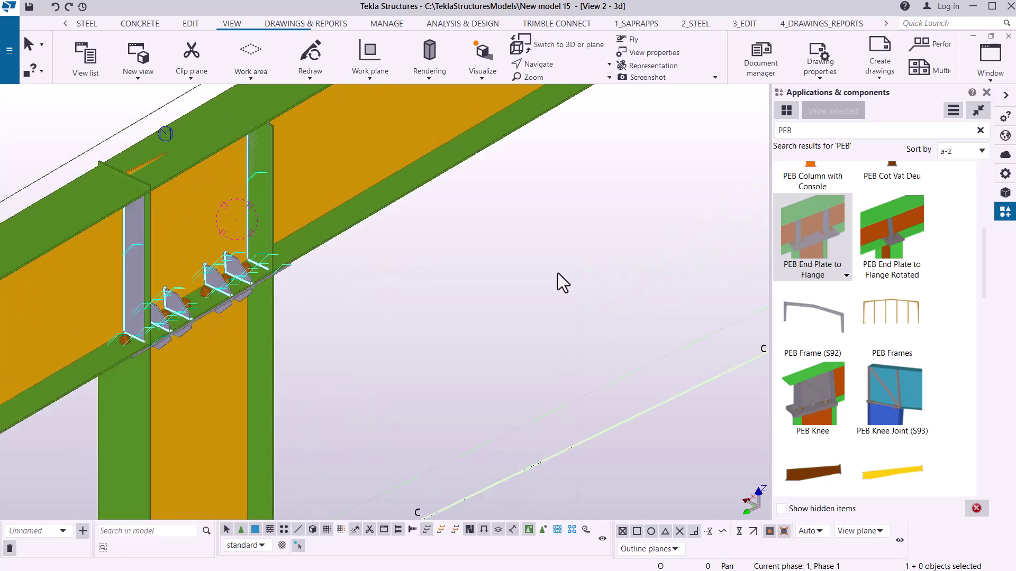
Browse the remaining PEB components and examine the new rafter-to-column connection from another angle
scroll(864, 278, down, 5)
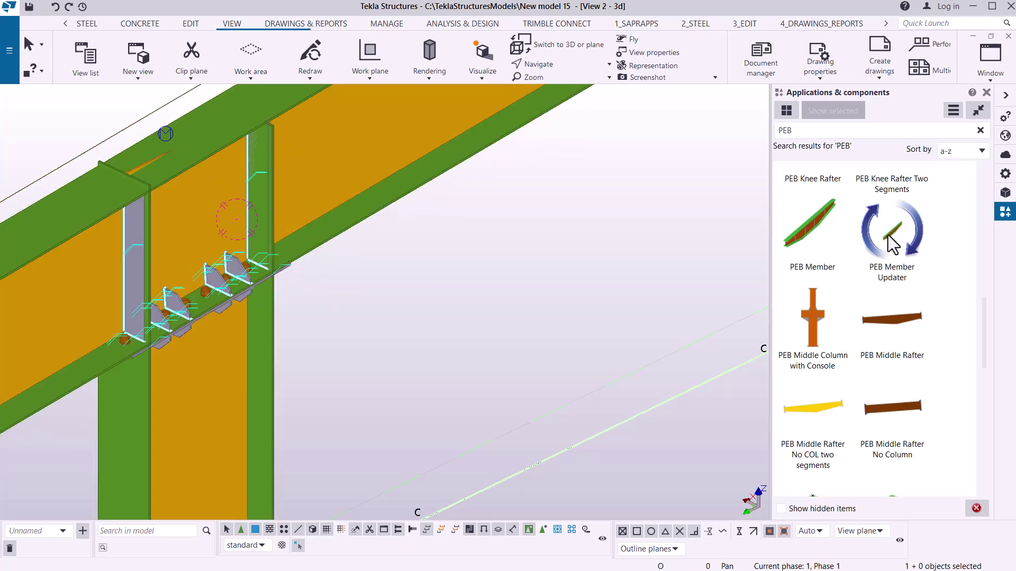
mouse_move(887, 235)
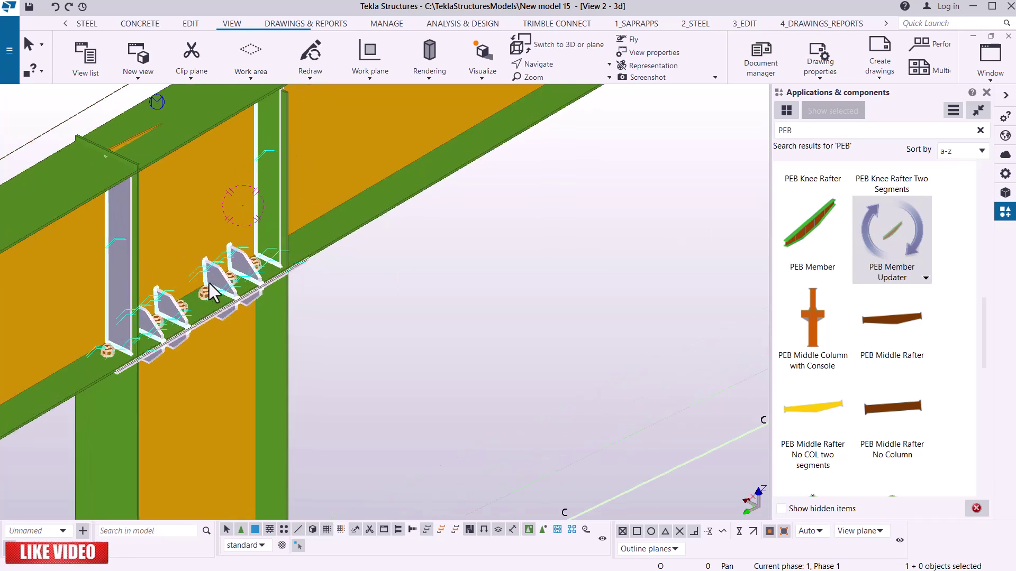
scroll(209, 284, up, 2)
click(554, 65)
click(559, 89)
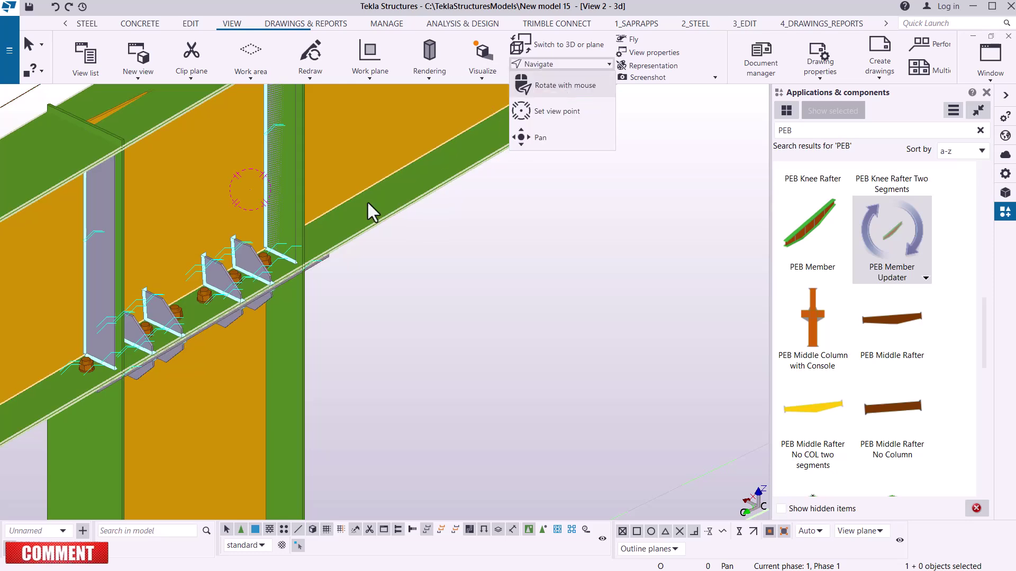
drag(273, 255, 532, 314)
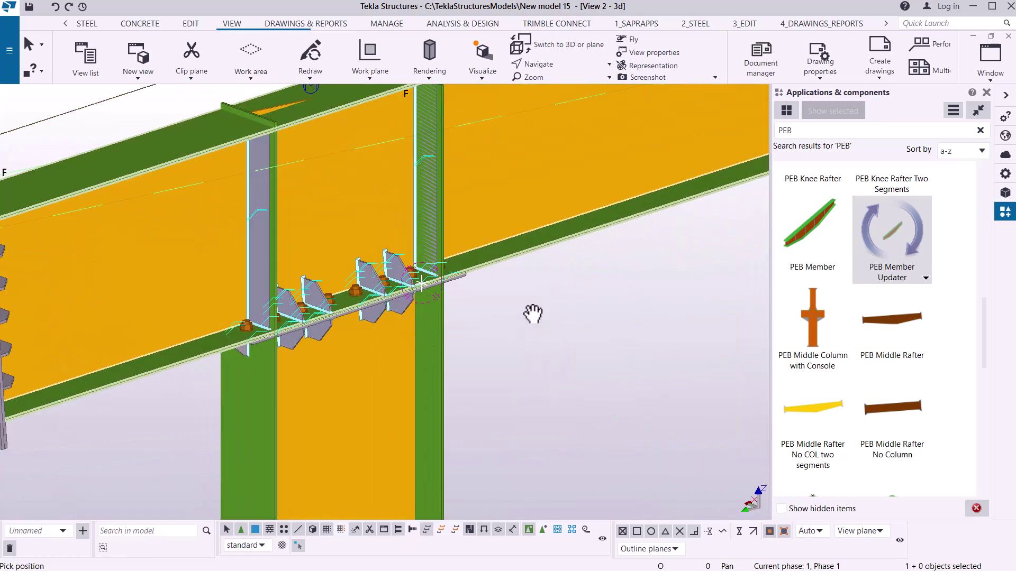
right_click(572, 313)
click(573, 324)
Open the end plate connection's properties and examine its plates, bolts and stiffeners up close from several angles
scroll(409, 282, up, 5)
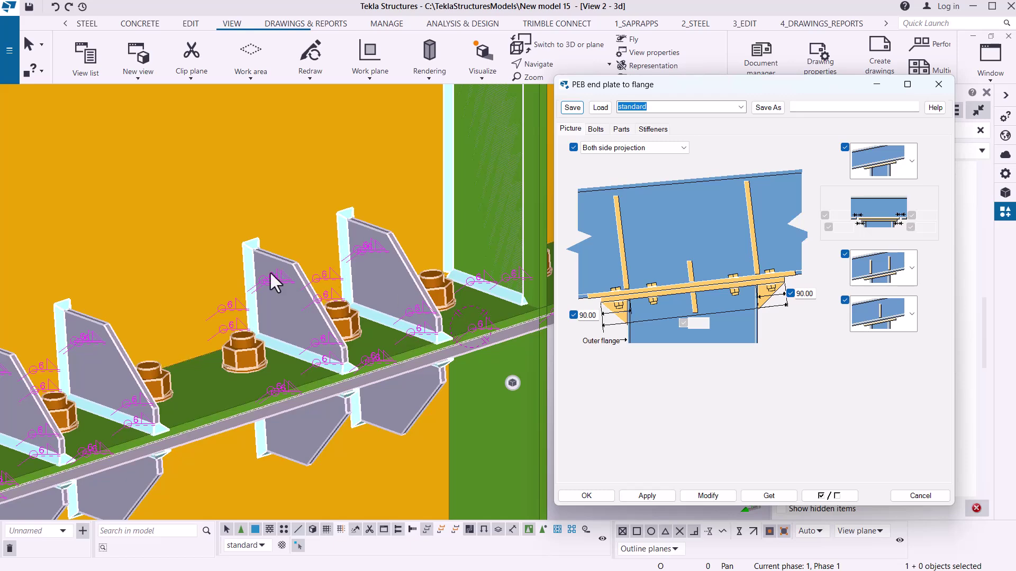
scroll(267, 262, down, 4)
scroll(270, 262, down, 3)
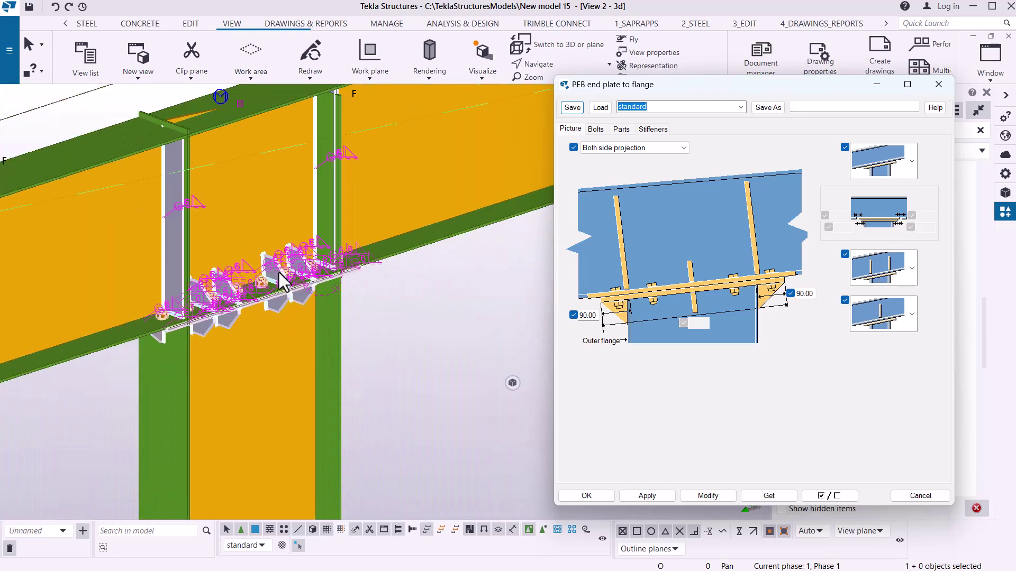
click(539, 64)
click(339, 228)
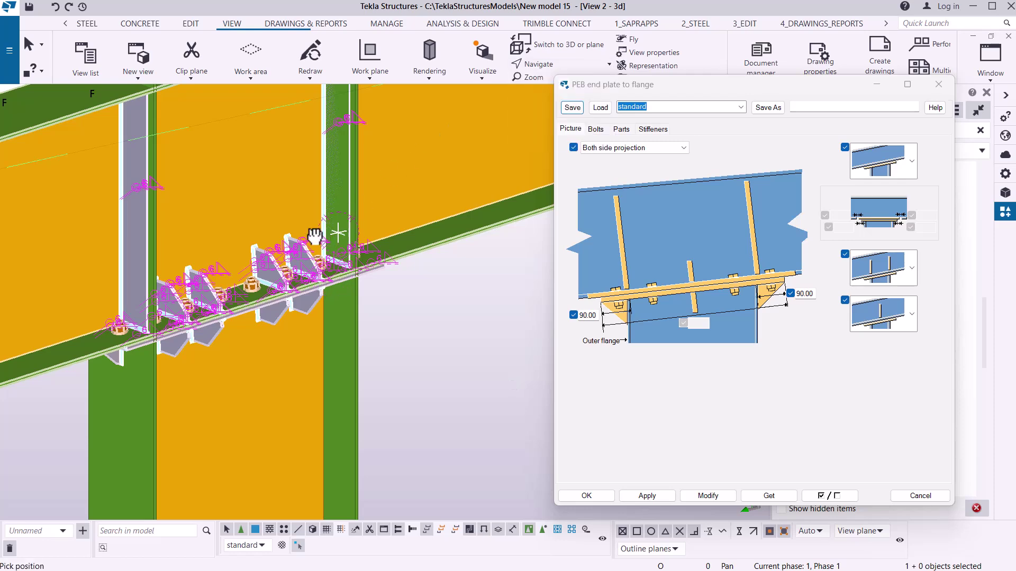
ctrl+middle_drag(335, 229, 292, 291)
scroll(292, 291, up, 6)
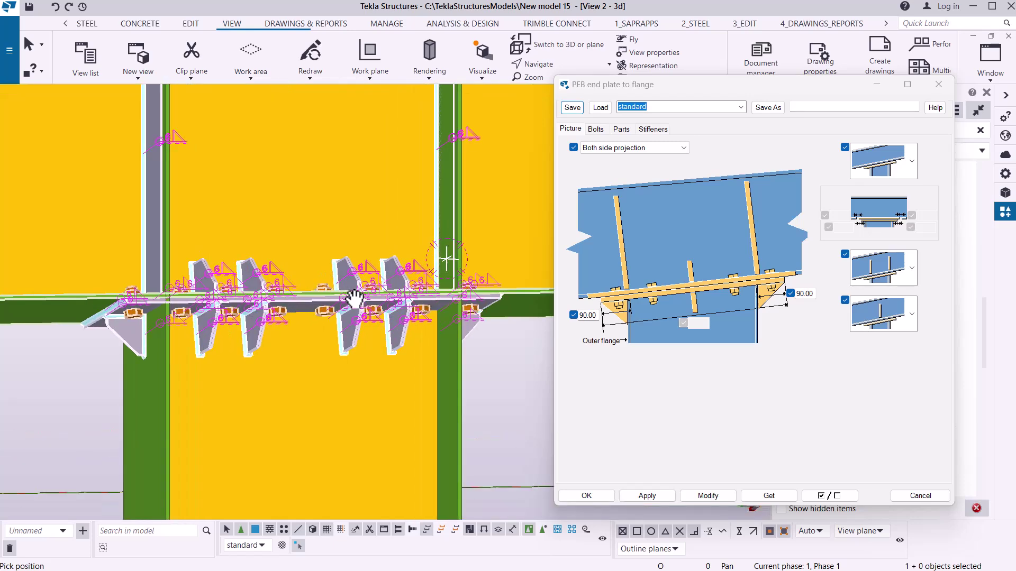
ctrl+middle_drag(323, 301, 319, 302)
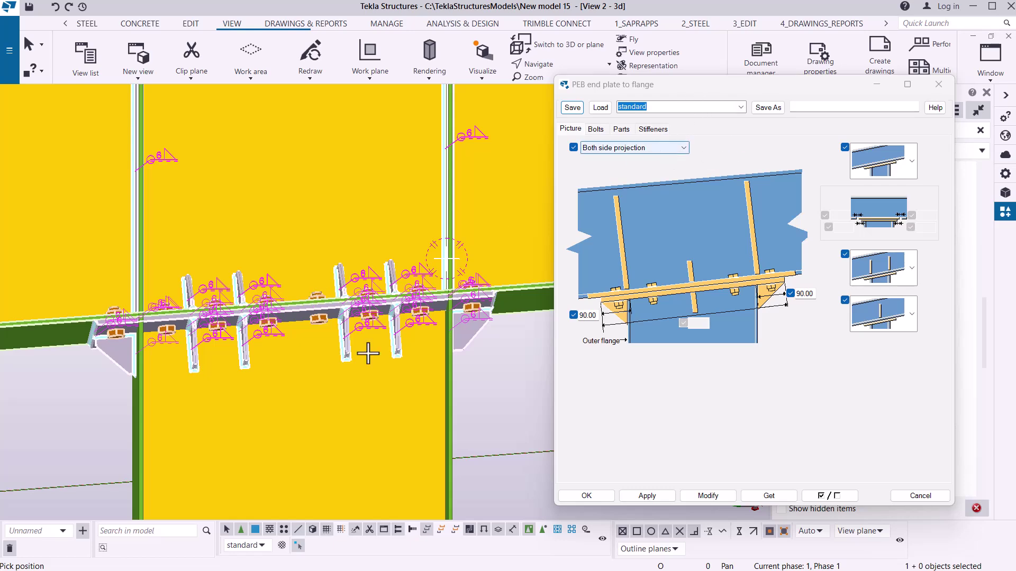
scroll(363, 353, down, 5)
scroll(317, 212, up, 2)
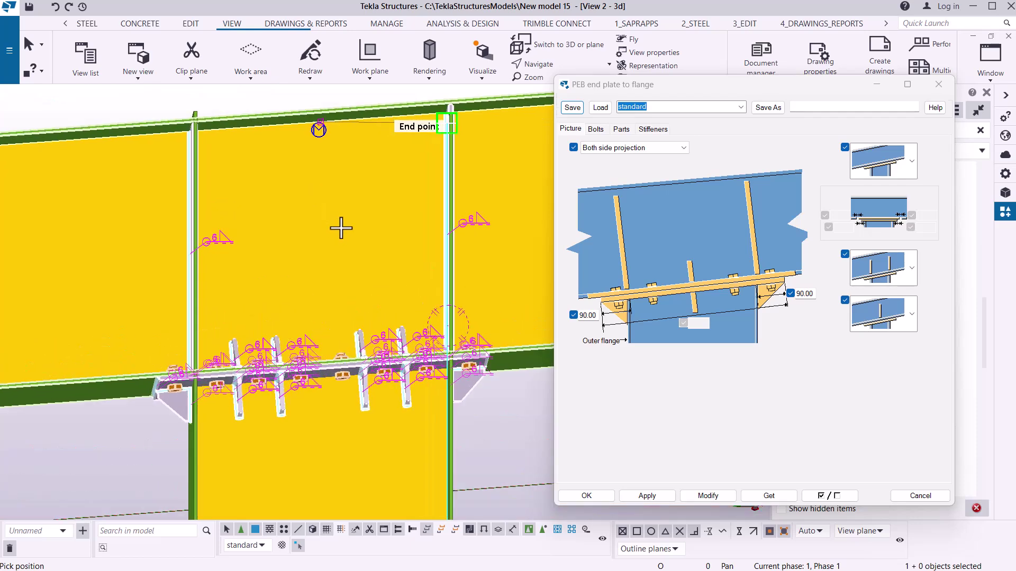
Load the saved g1 settings into the PEB end plate to flange connection and modify the joint with them
click(740, 108)
click(631, 117)
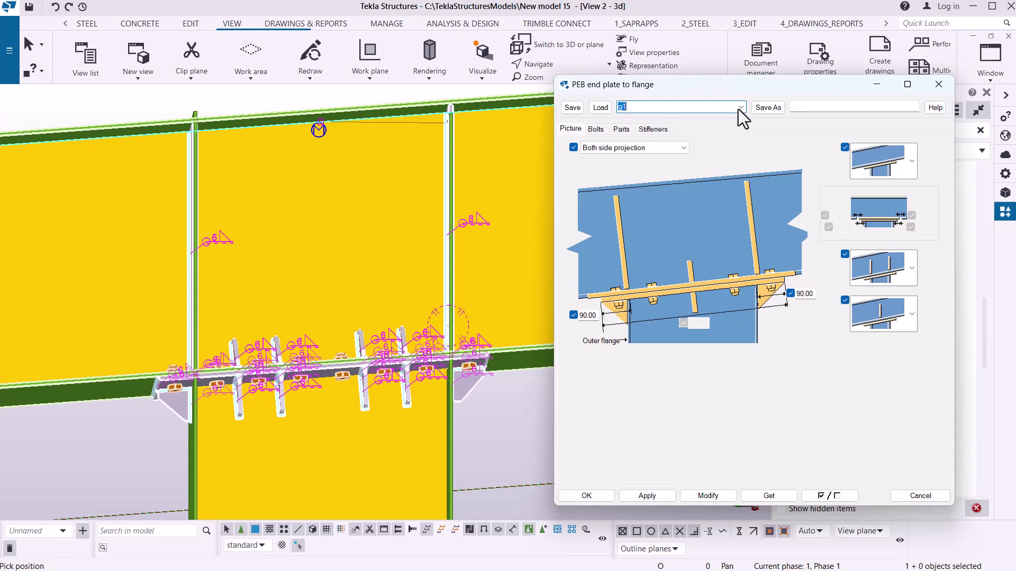
click(601, 107)
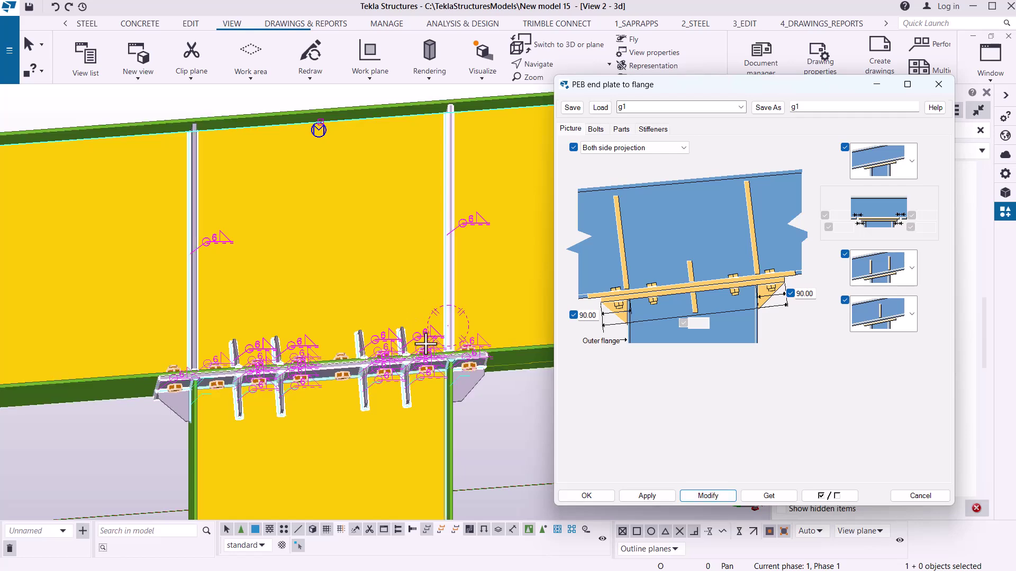
scroll(444, 351, up, 4)
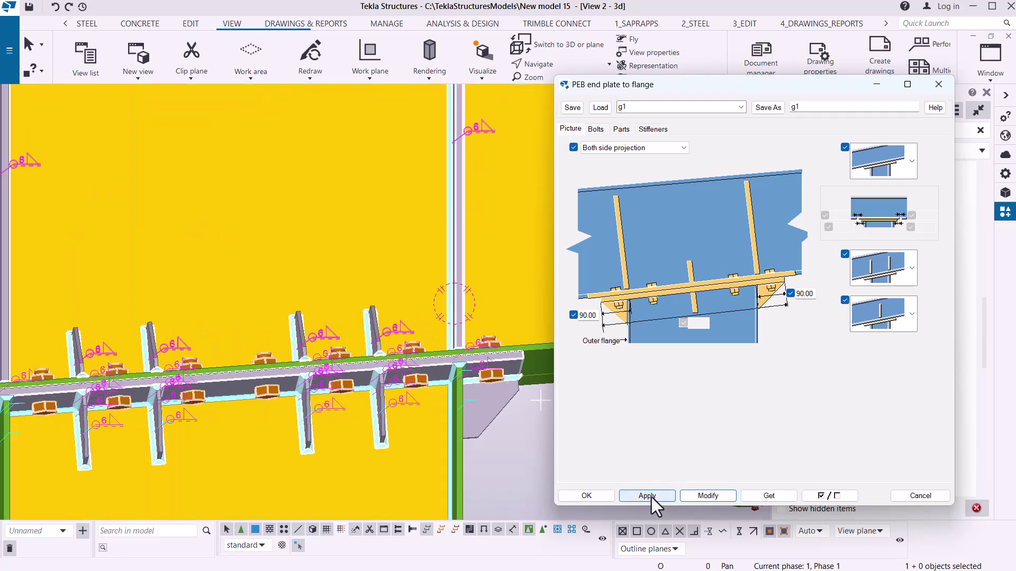
click(546, 65)
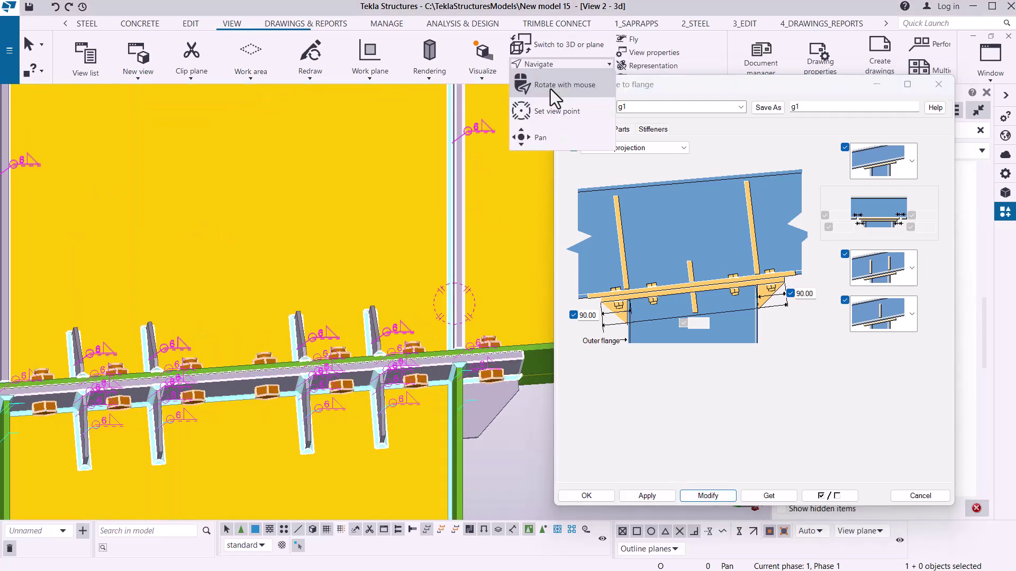
click(551, 89)
click(421, 245)
drag(447, 268, 407, 267)
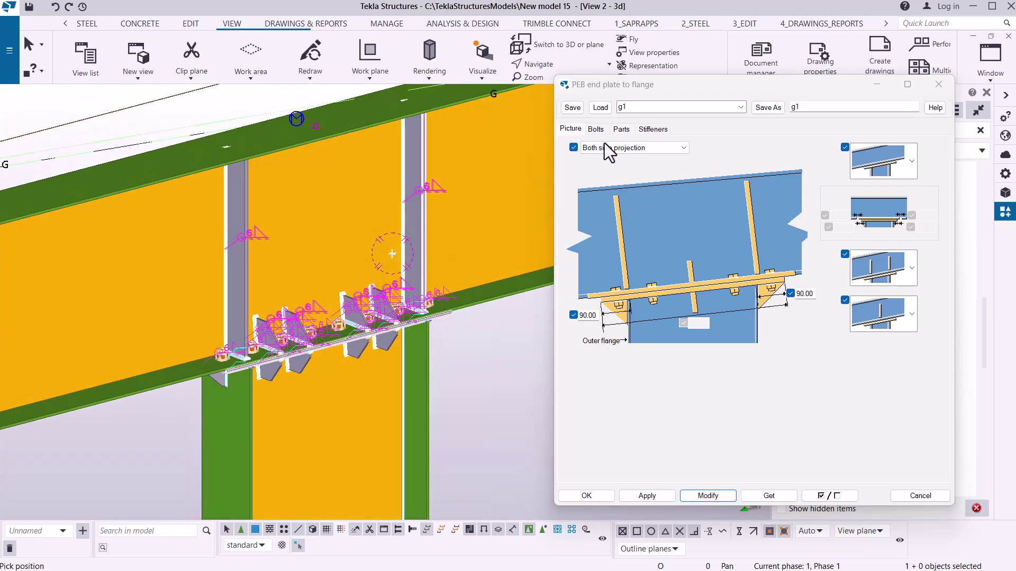
Review the connection's picture, bolt, part and stiffener settings against the modelled joint
click(570, 129)
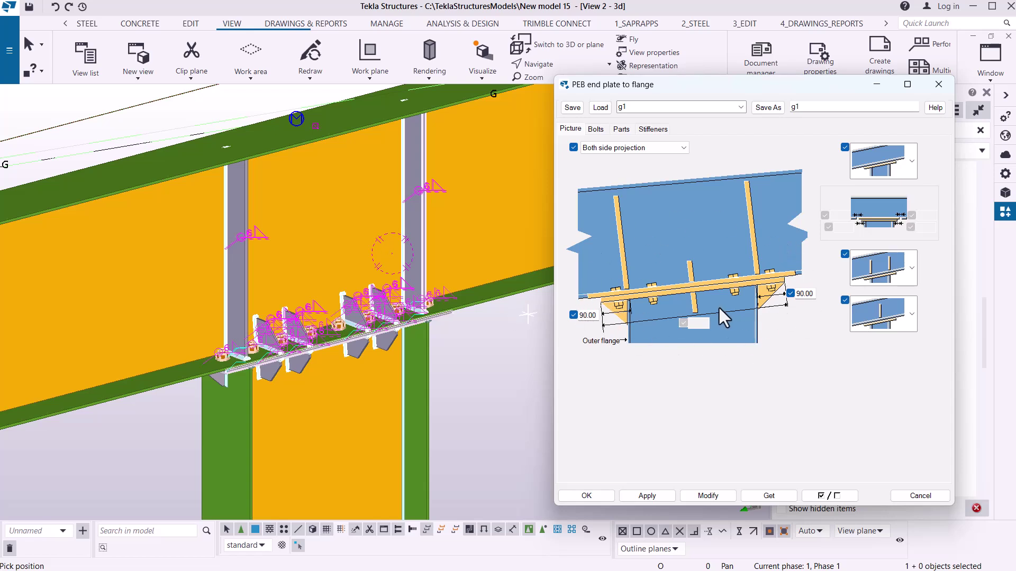
click(598, 129)
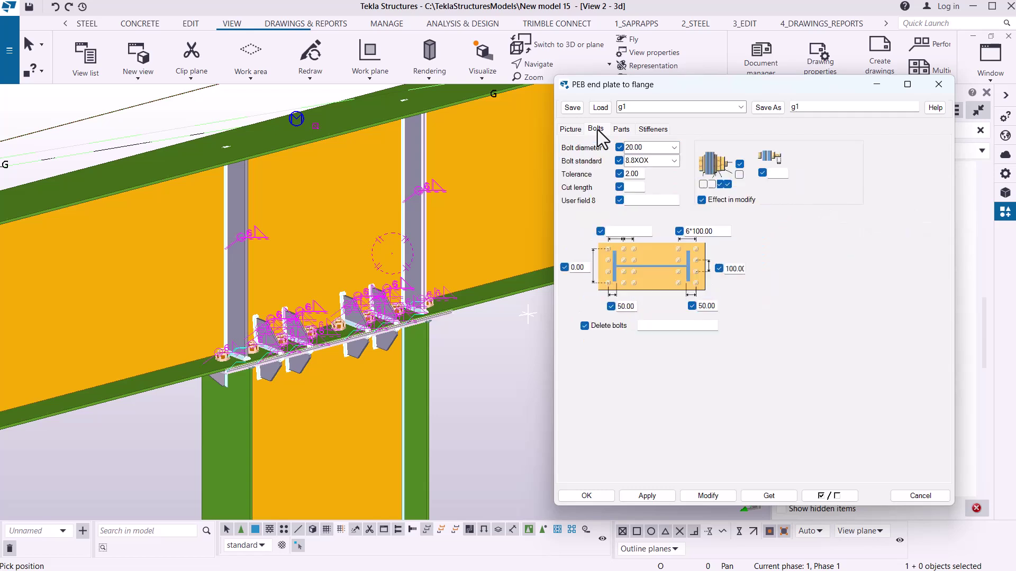
click(712, 231)
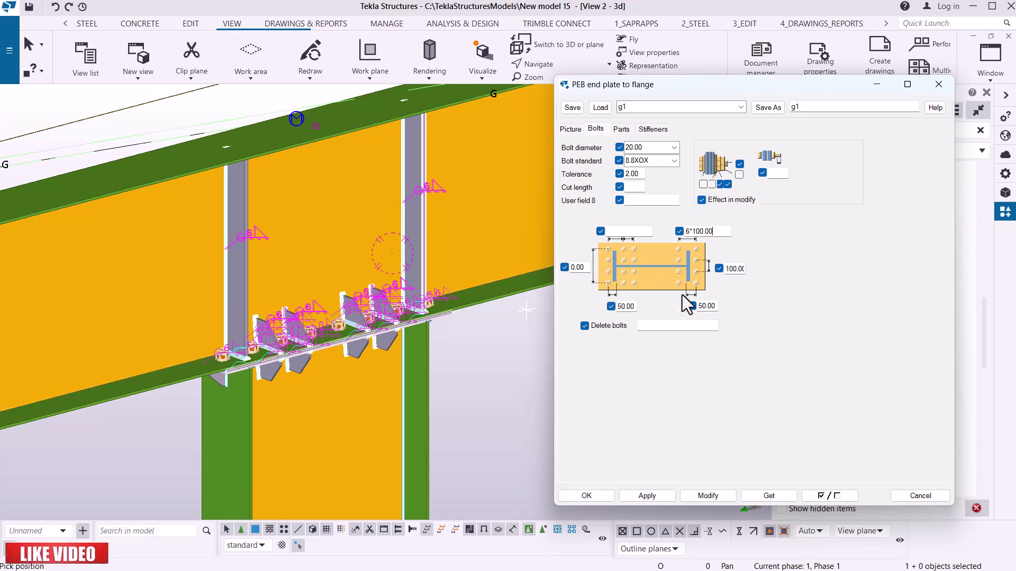
scroll(212, 306, down, 3)
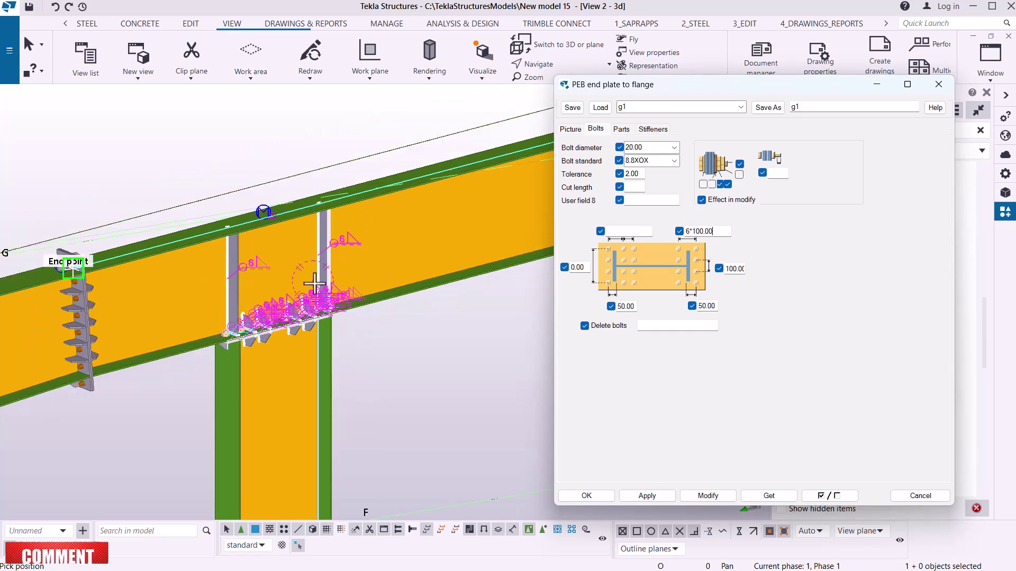
click(623, 128)
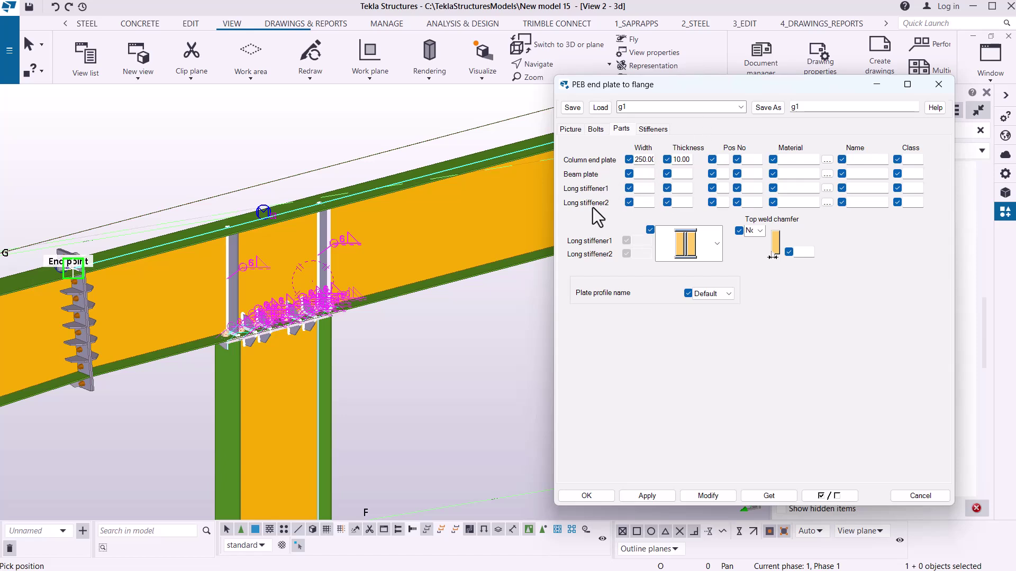
click(656, 129)
click(668, 129)
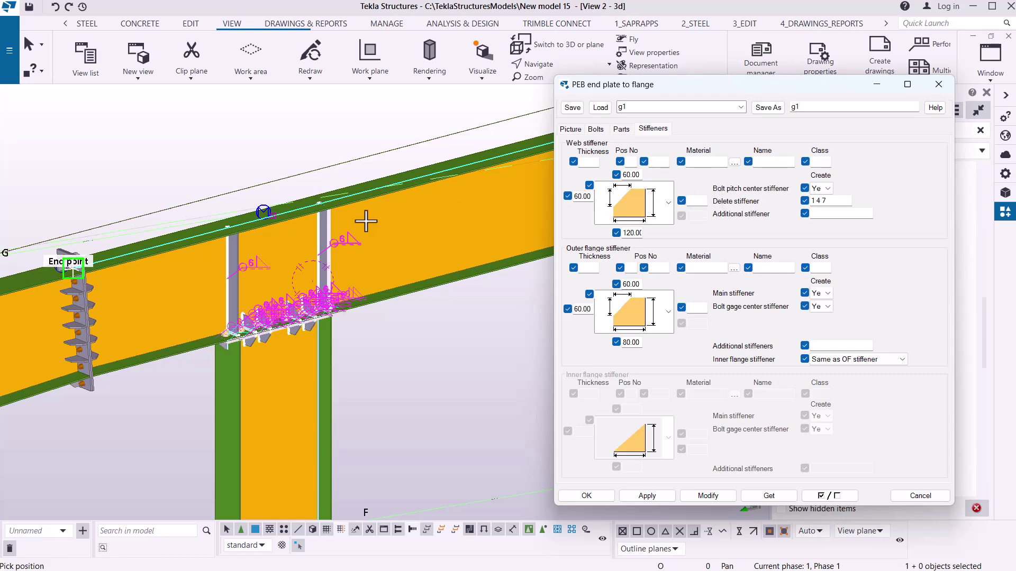
scroll(293, 299, up, 5)
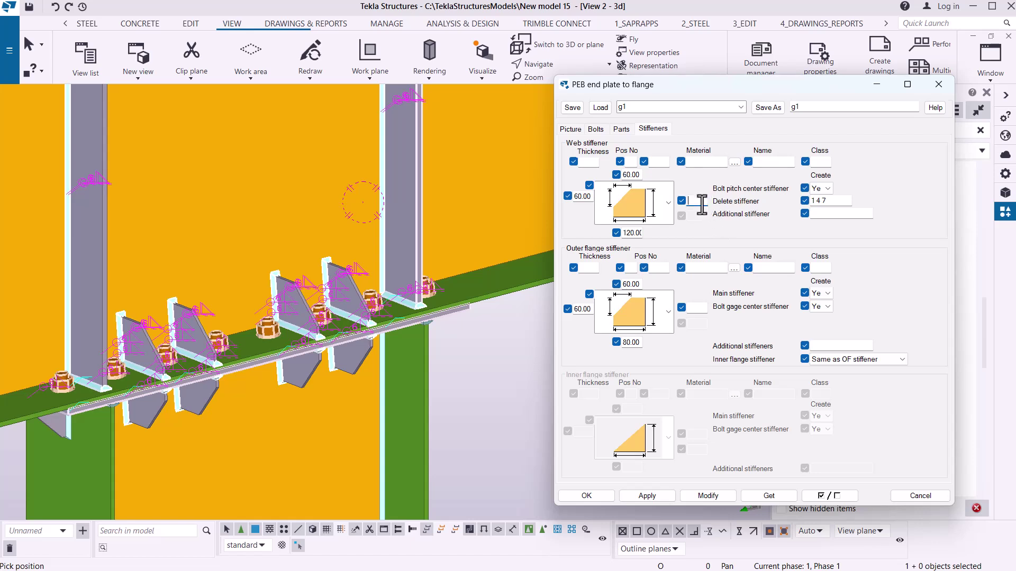
Copy the web stiffener's Delete stiffener value, clear that setting, modify the joint, and inspect its stiffeners
click(709, 267)
drag(832, 200, 793, 199)
right_click(816, 201)
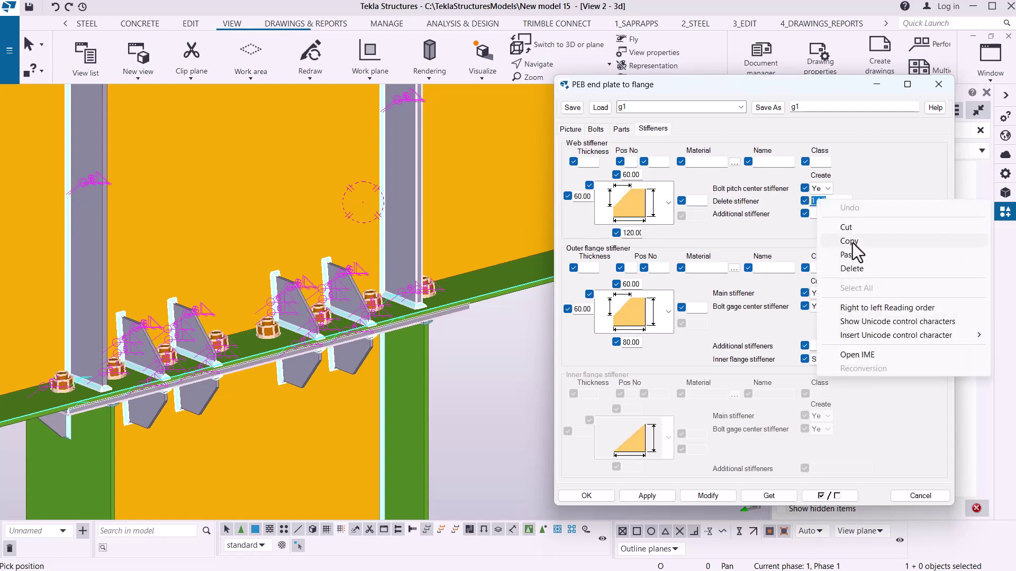
click(849, 242)
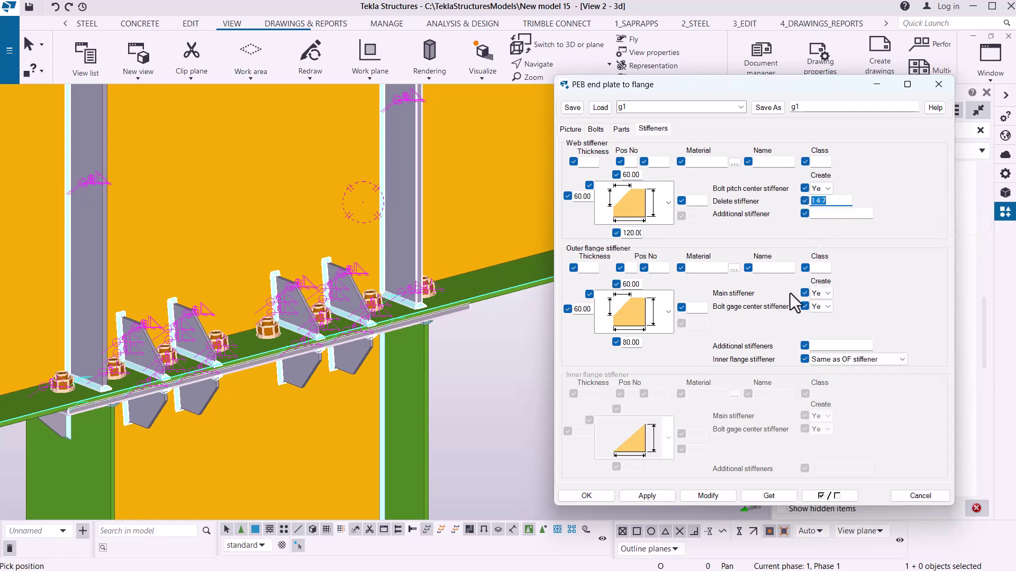
right_click(832, 201)
click(851, 241)
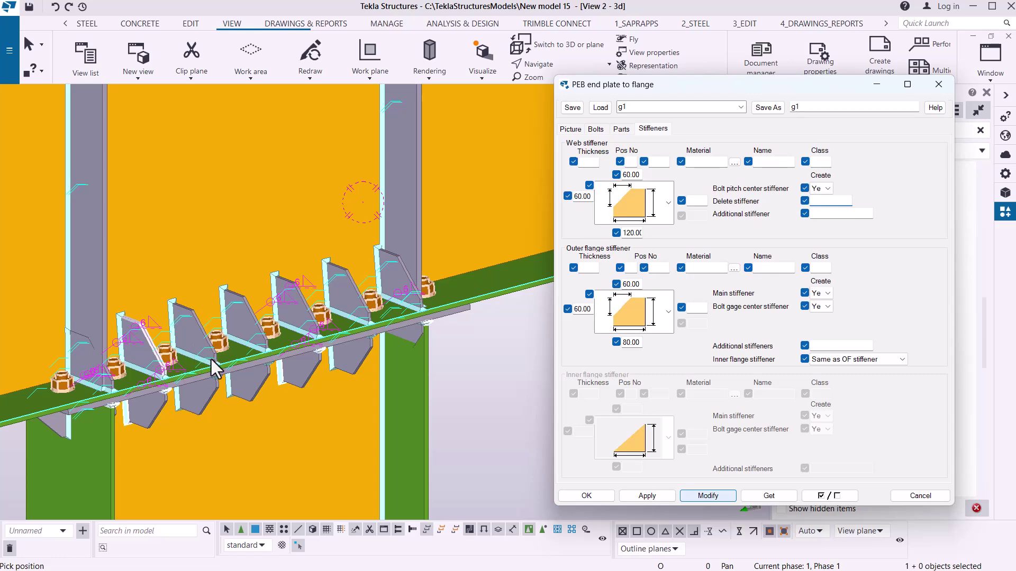
scroll(211, 360, up, 2)
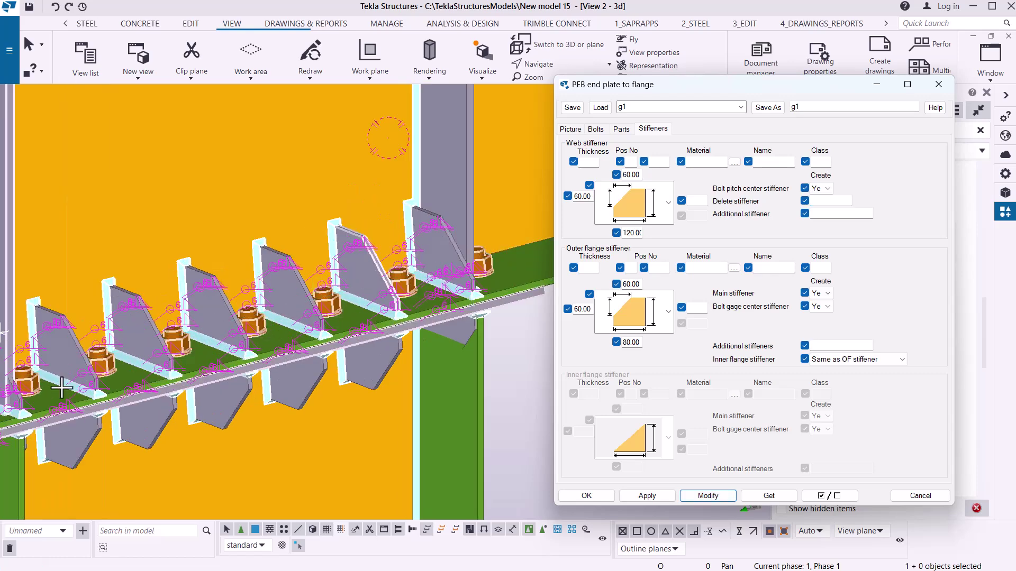
scroll(32, 331, down, 1)
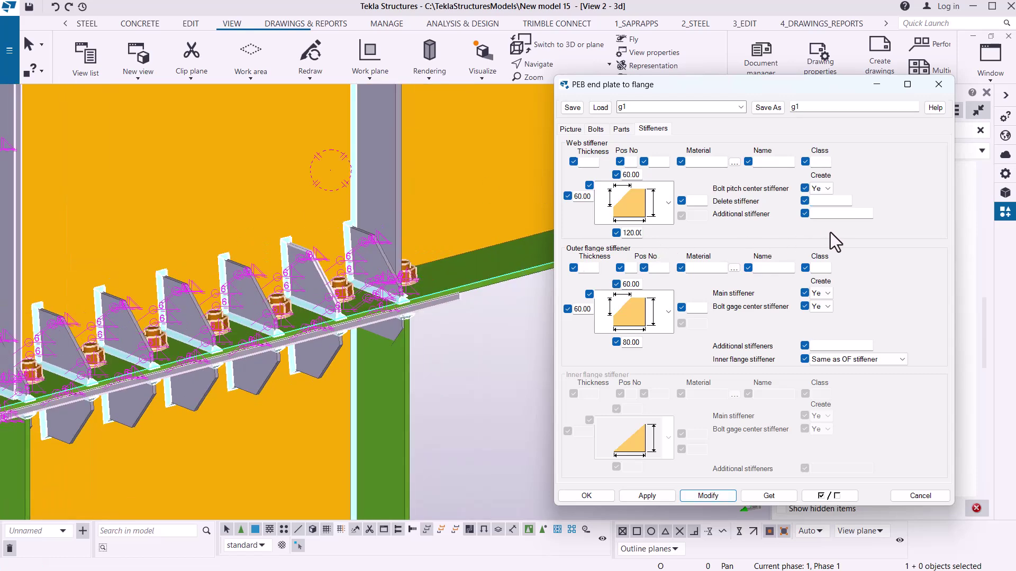
Set the web stiffener's Delete stiffener value to 1 4 7, modify the joint, and close the connection properties
right_click(823, 201)
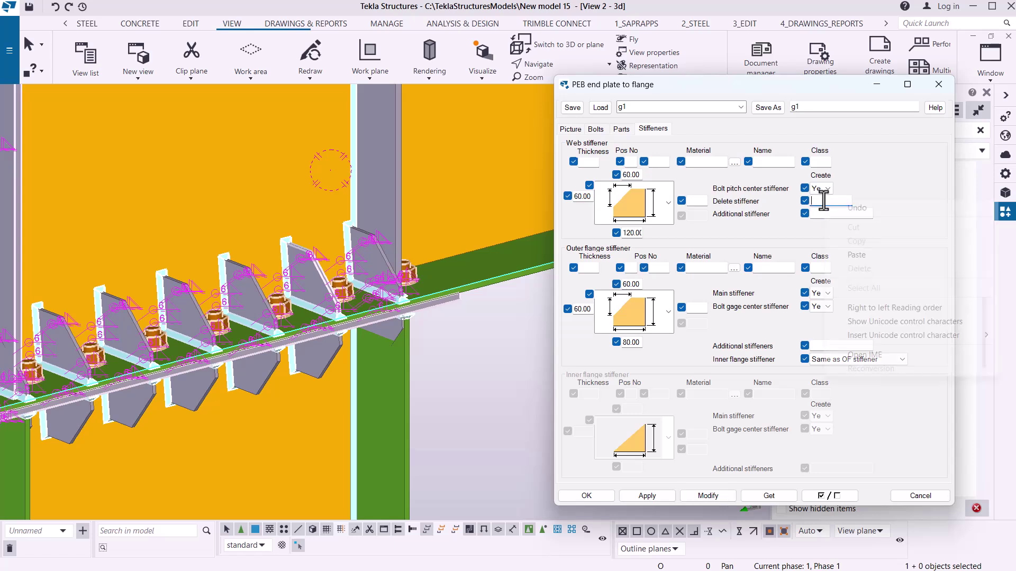
click(855, 255)
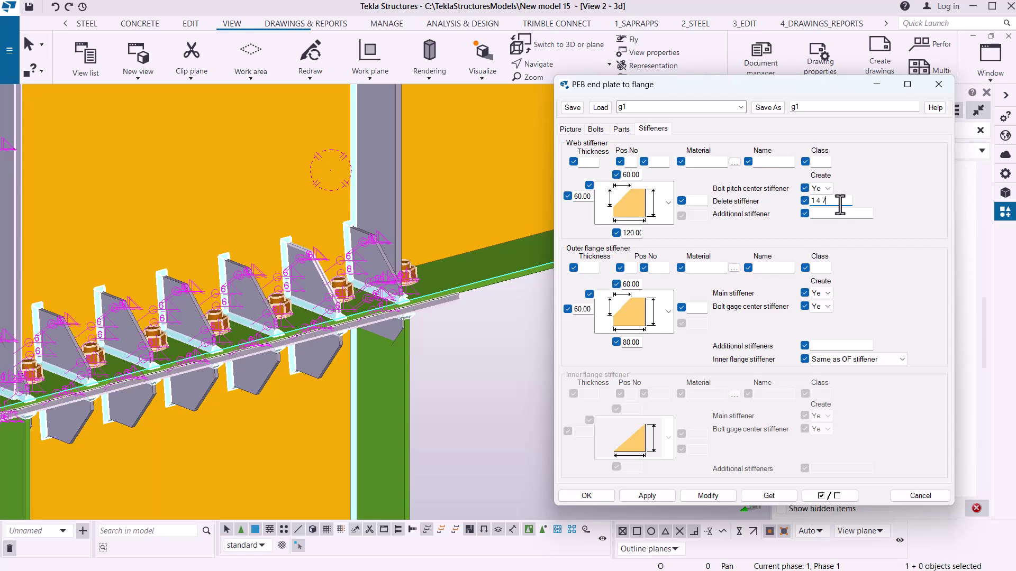
click(730, 500)
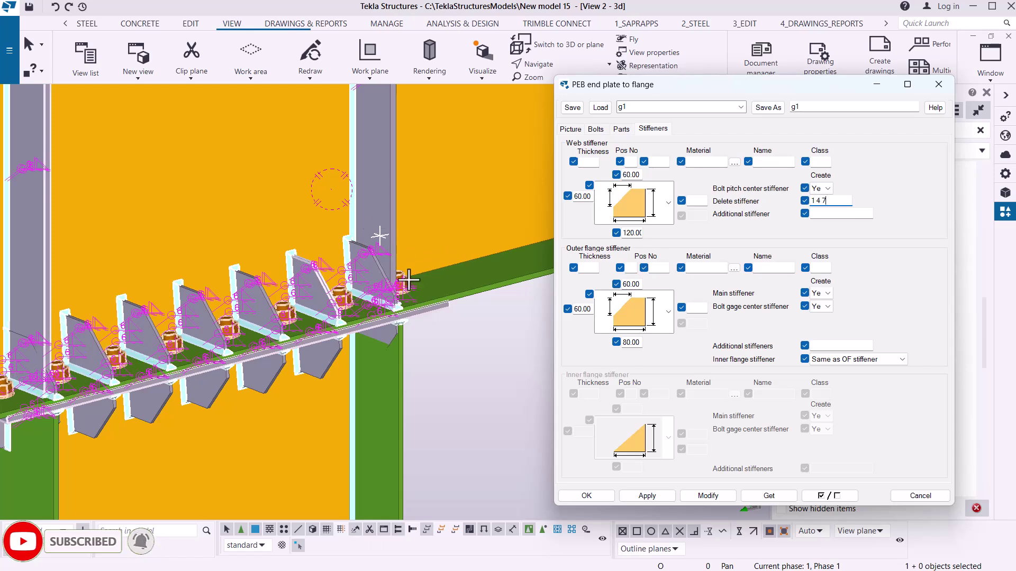
click(709, 495)
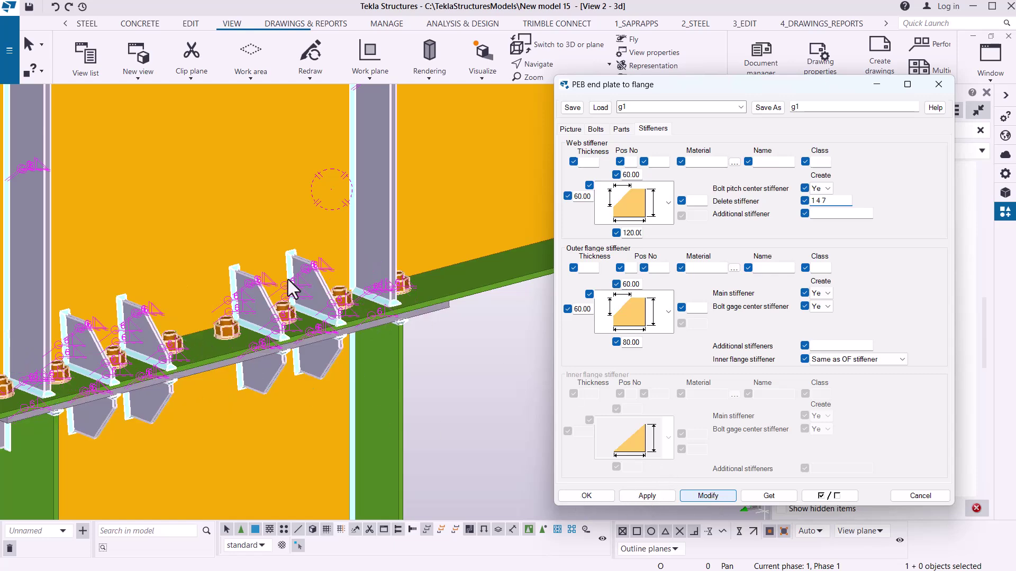
key(Escape)
Add a PEB End Plate to Flange connection between the rafter and the second gable column, just before the ridge column
click(540, 63)
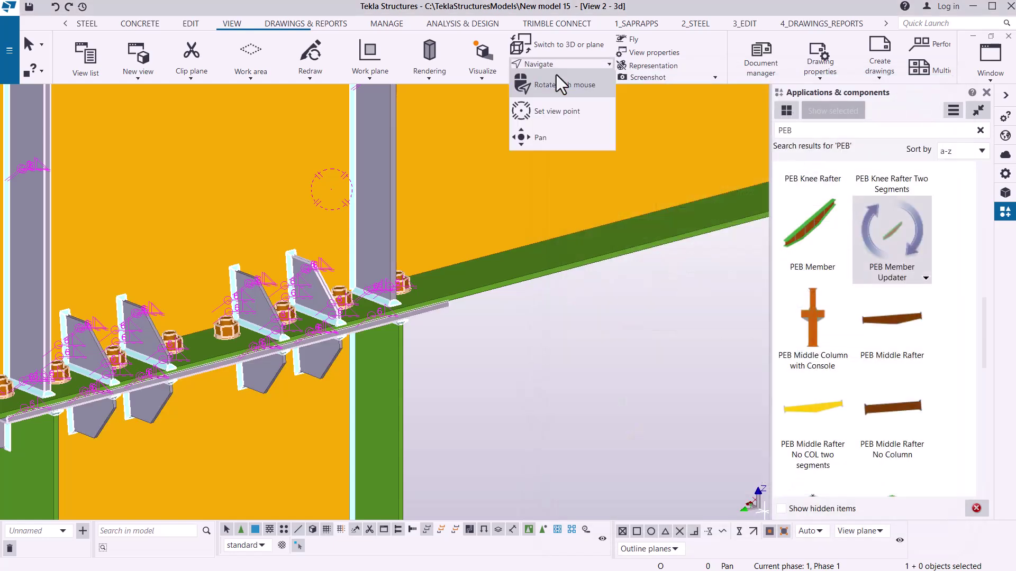
click(556, 84)
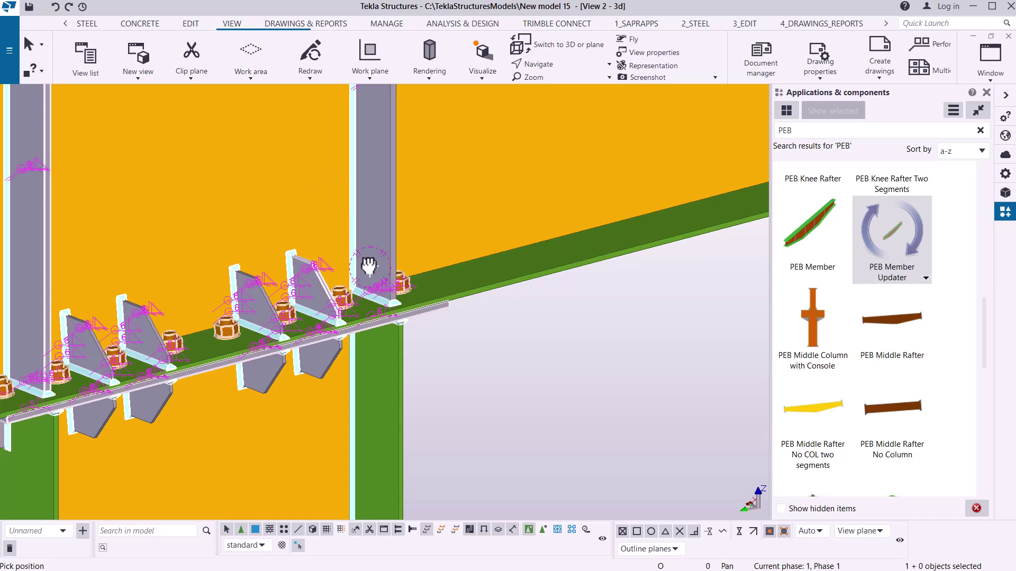
drag(369, 265, 449, 288)
scroll(912, 312, up, 3)
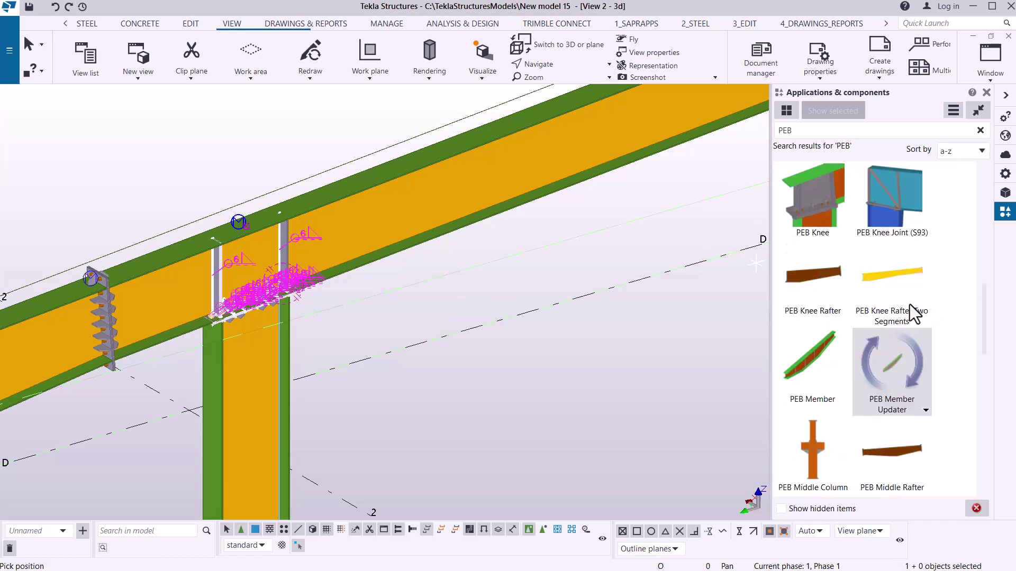
scroll(894, 297, up, 2)
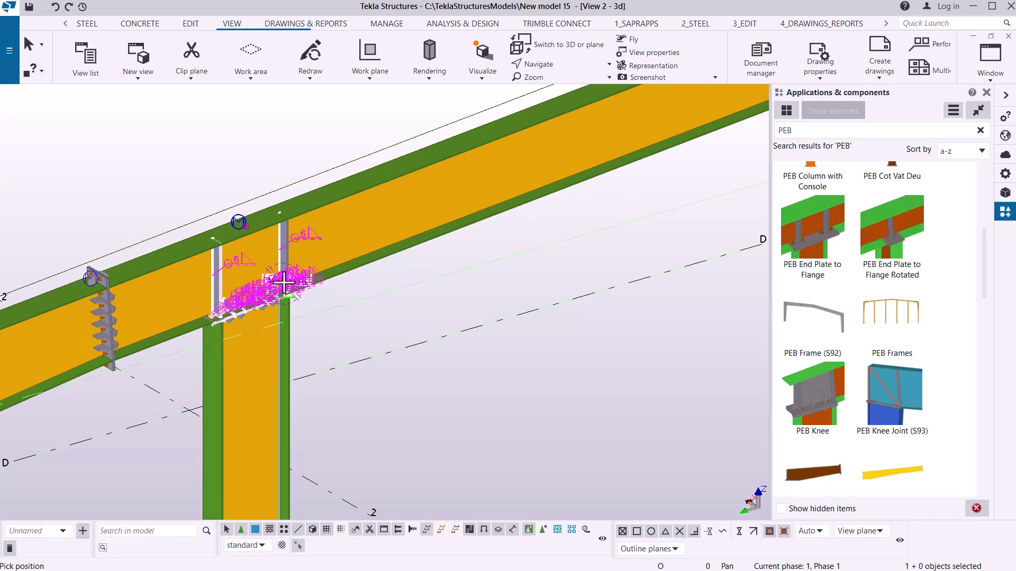
click(826, 257)
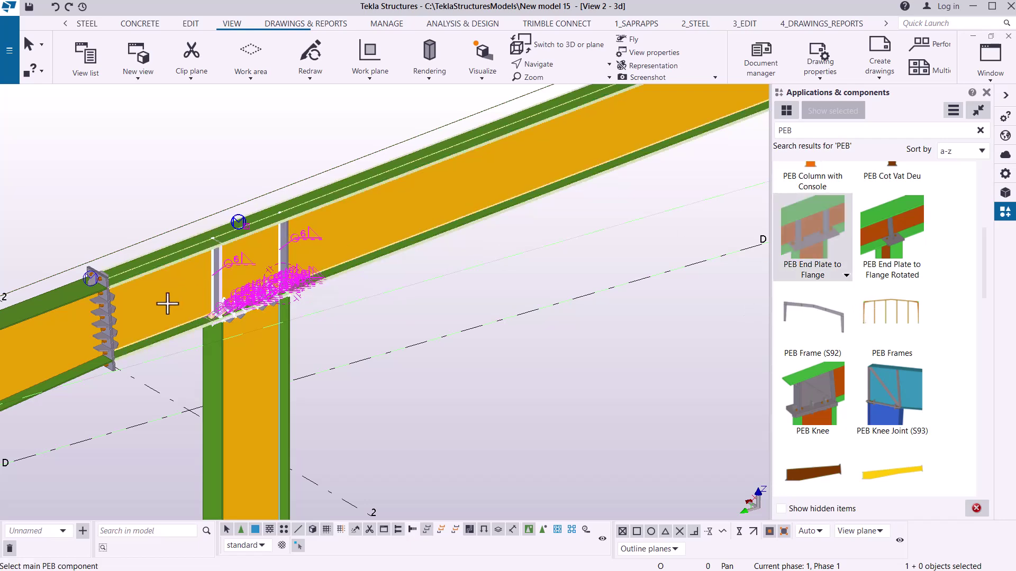
scroll(166, 301, down, 3)
scroll(449, 228, up, 5)
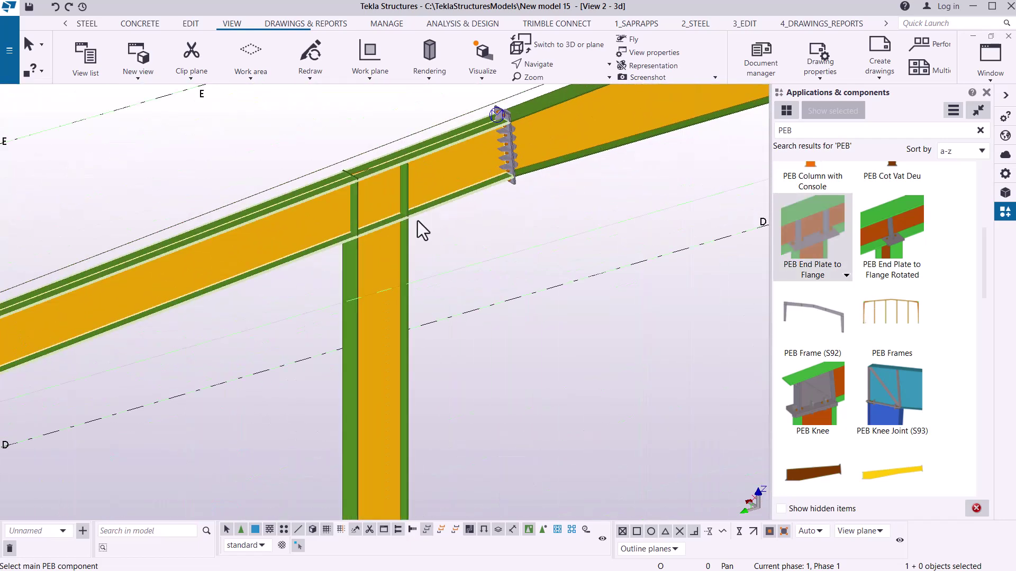
click(394, 243)
key(Escape)
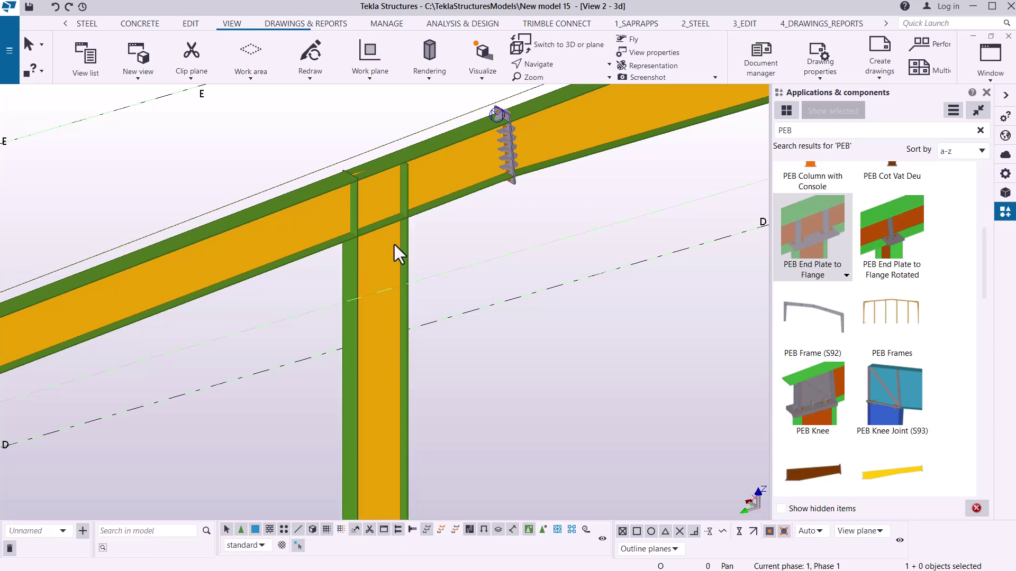
click(397, 254)
click(405, 212)
scroll(243, 265, up, 2)
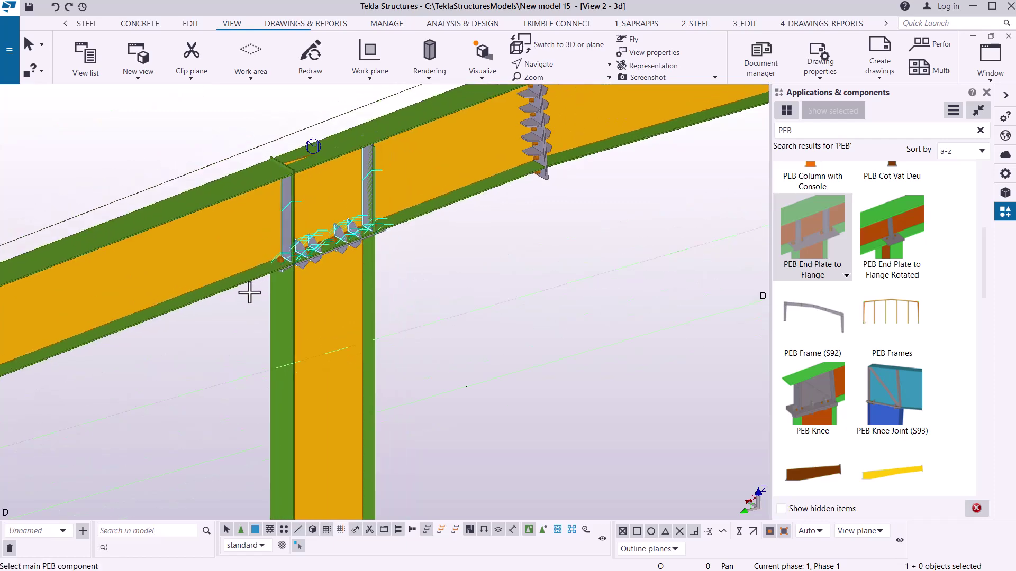
Connect the ridge gable column to the rafter with the PEB End Plate to Flange component
scroll(250, 292, down, 2)
scroll(535, 165, up, 3)
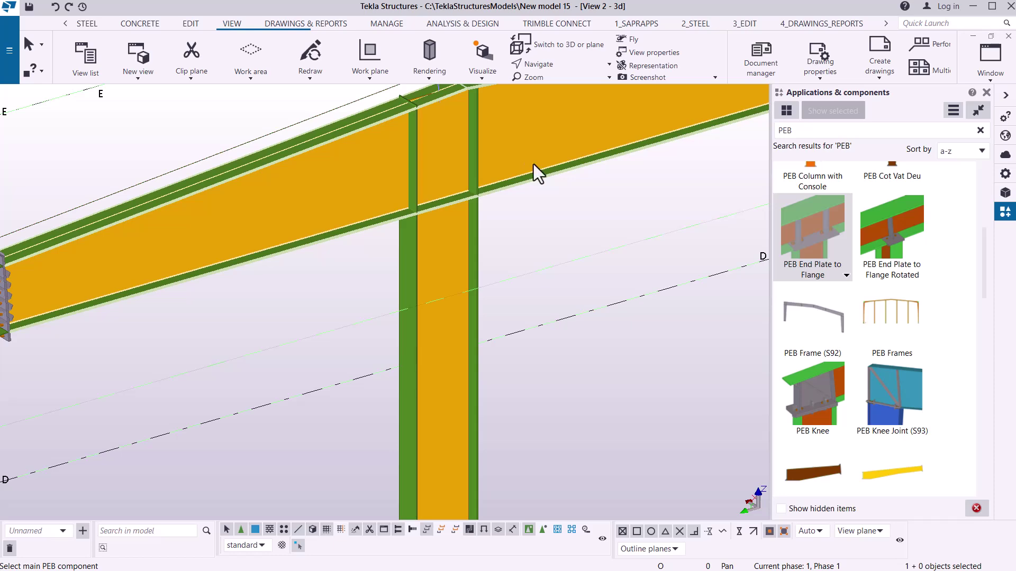
click(461, 230)
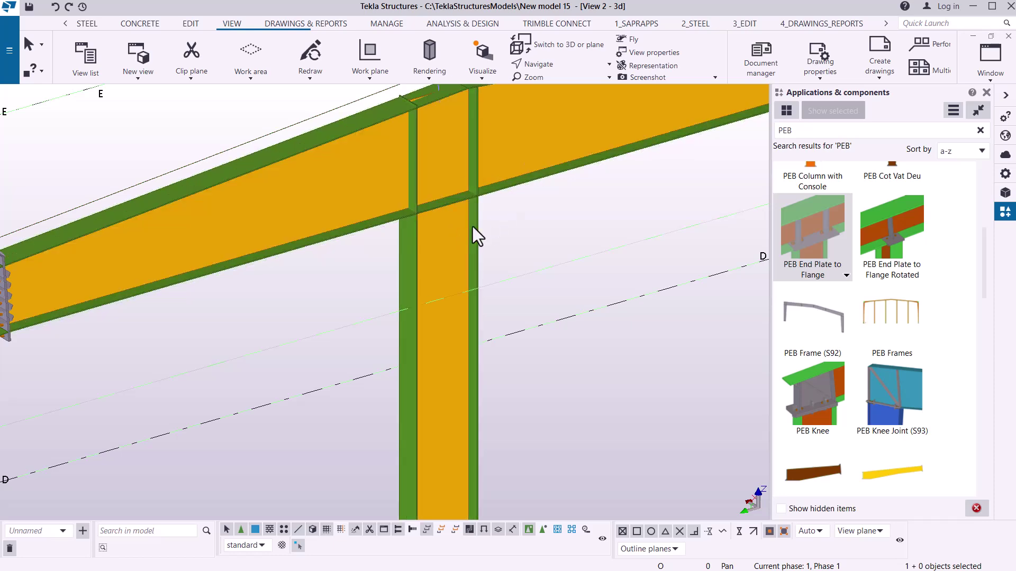
click(473, 227)
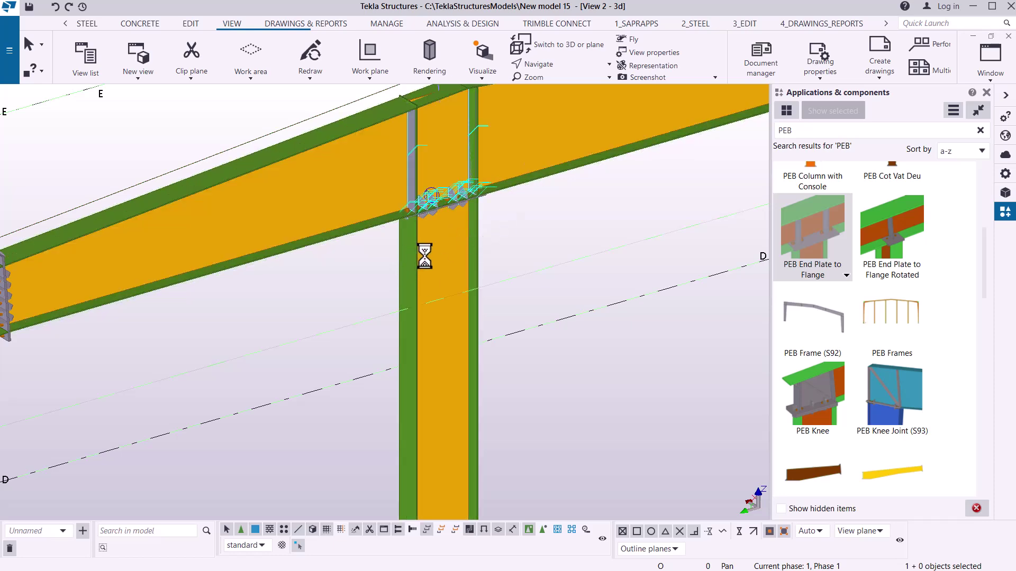
Apply the PEB End Plate to Flange connection between the rafter and the first gable column past the ridge
scroll(425, 256, down, 3)
scroll(628, 204, up, 4)
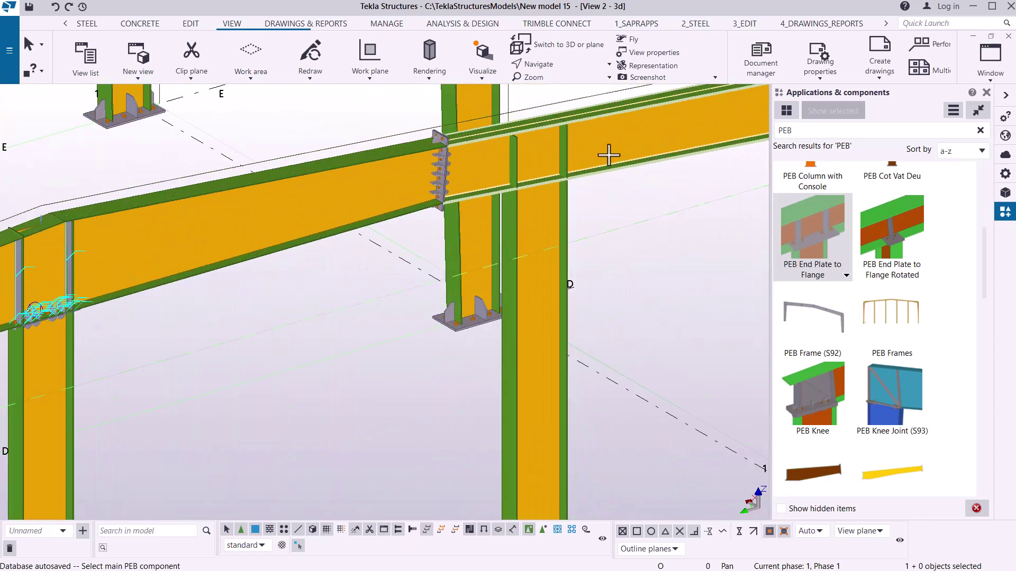
click(553, 198)
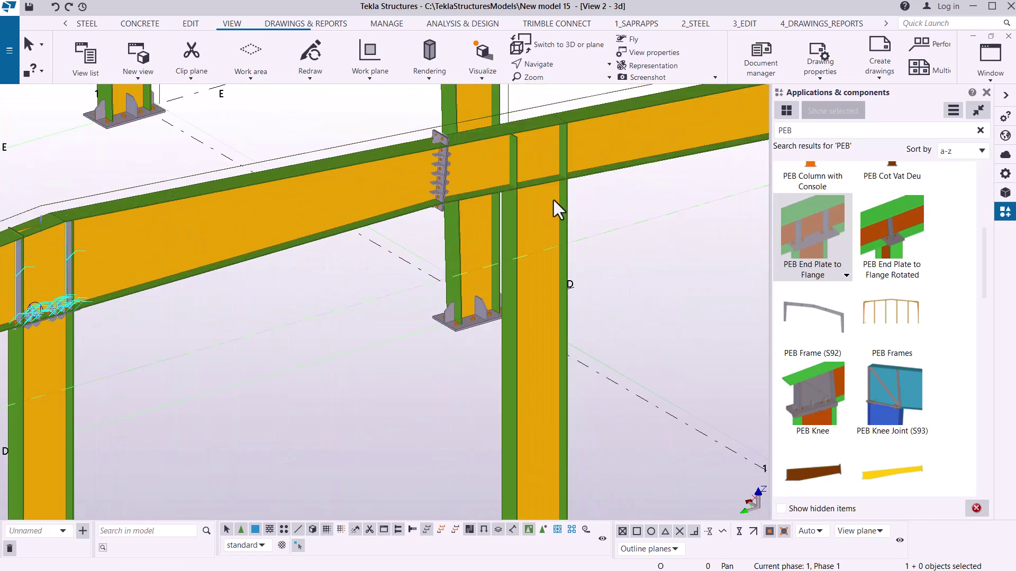
click(552, 197)
Join the last gable column of this end wall to the rafter with a PEB End Plate to Flange connection
scroll(494, 248, down, 4)
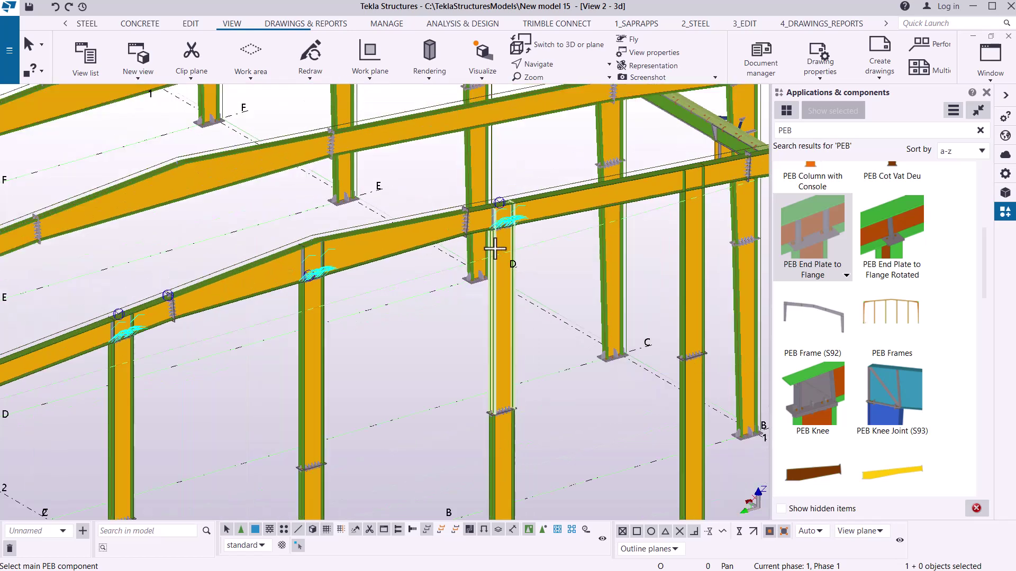
scroll(708, 214, up, 6)
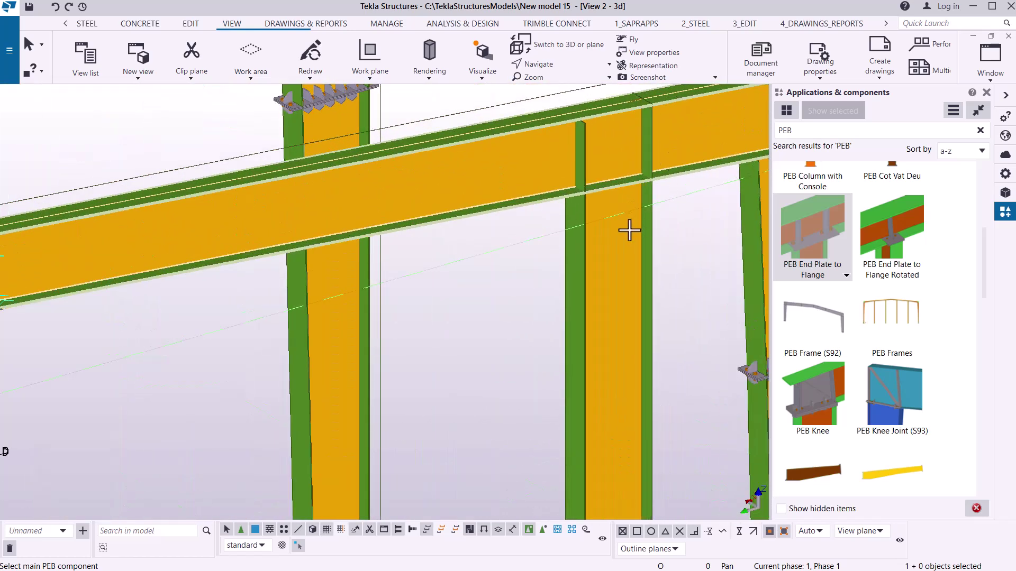
click(629, 230)
key(Escape)
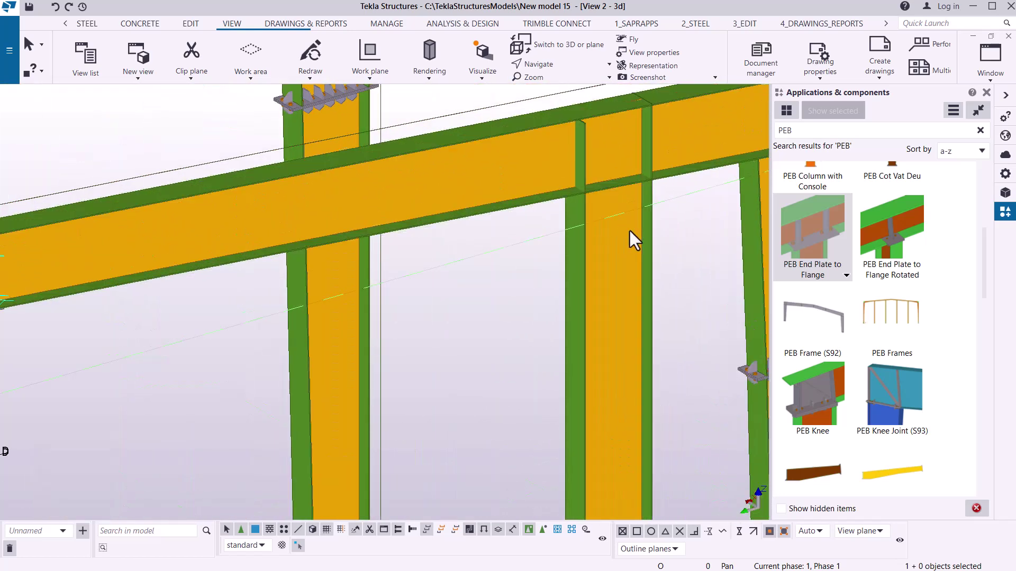
key(Return)
Connect the outermost gable column of the opposite end wall to its rafter with PEB End Plate to Flange
scroll(653, 333, down, 5)
scroll(661, 345, down, 8)
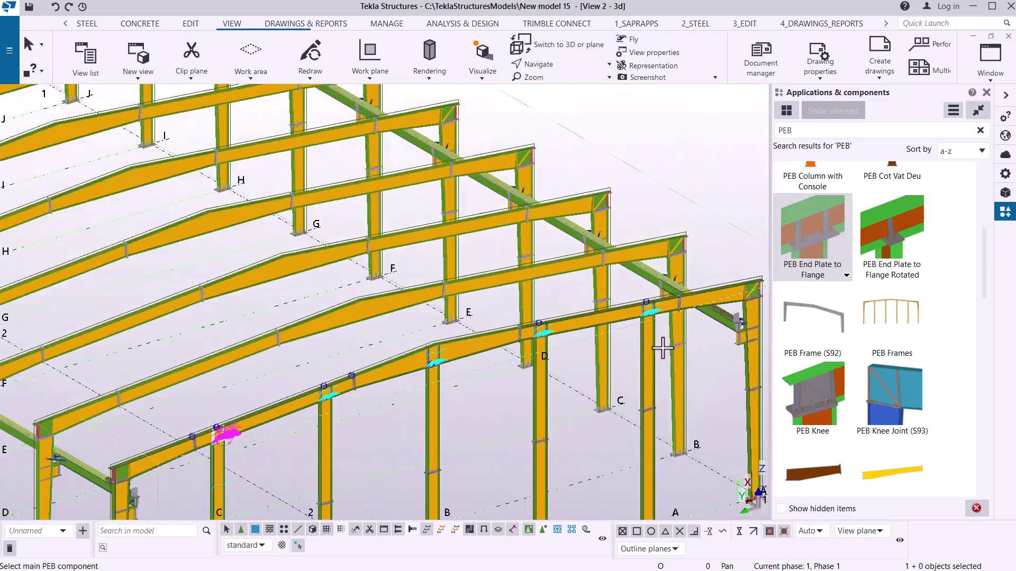
scroll(363, 159, up, 10)
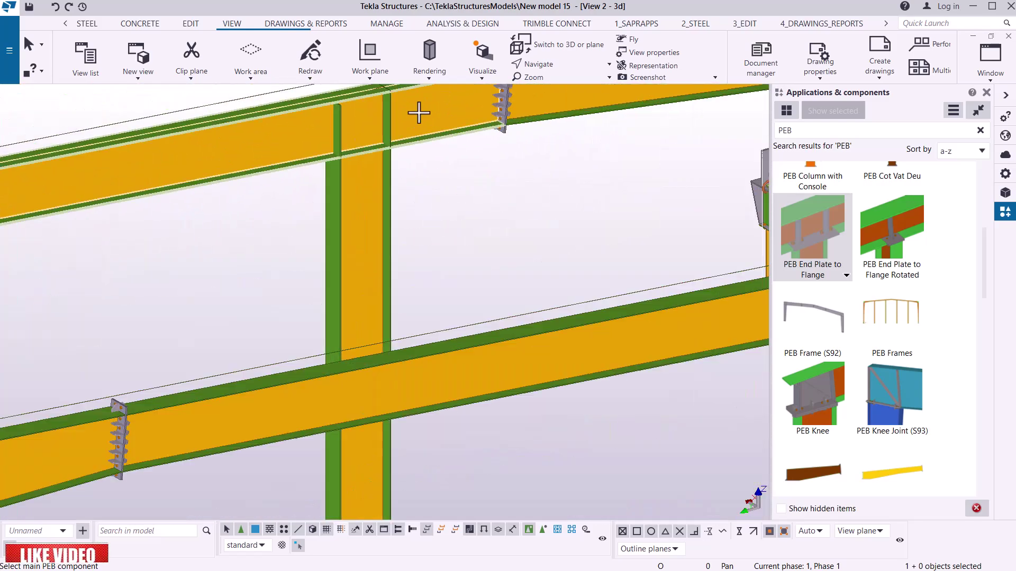
click(419, 112)
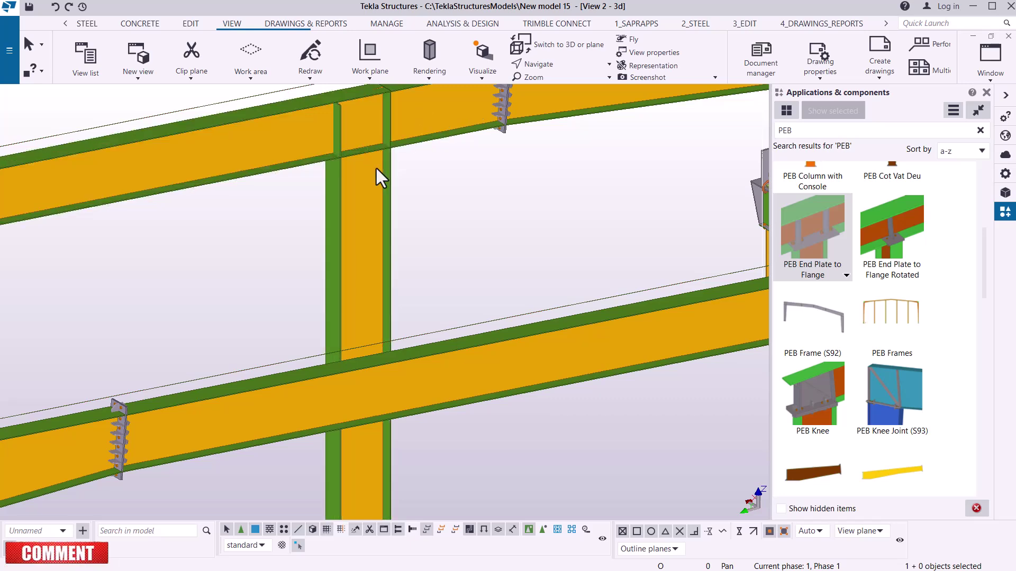
click(376, 167)
Apply PEB End Plate to Flange to the opposite end wall's second gable column and its rafter
scroll(613, 183, down, 2)
scroll(182, 233, up, 4)
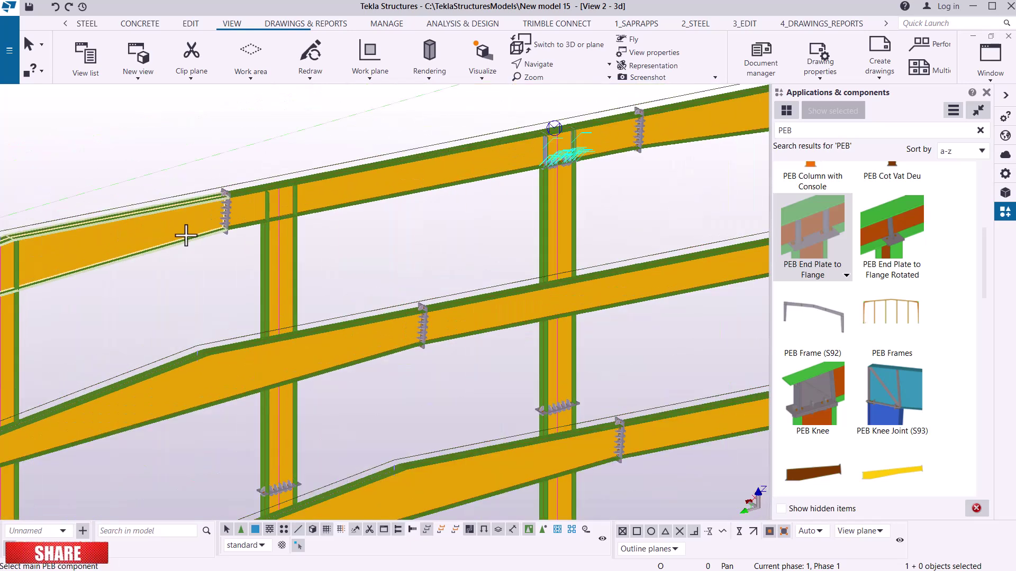
click(328, 222)
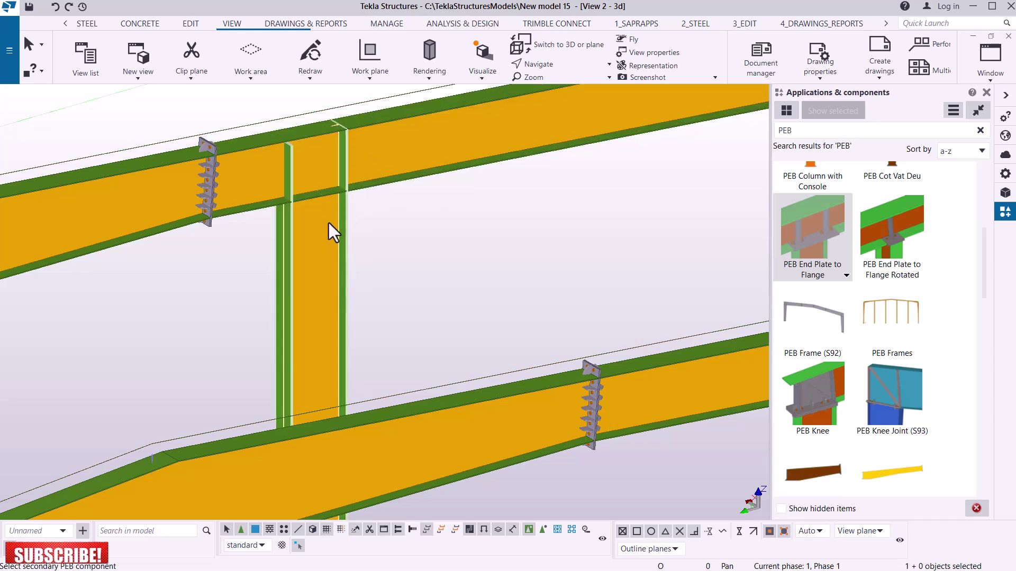
key(Escape)
Join the opposite end wall's ridge gable column to the ridge rafter with PEB End Plate to Flange
scroll(566, 170, down, 3)
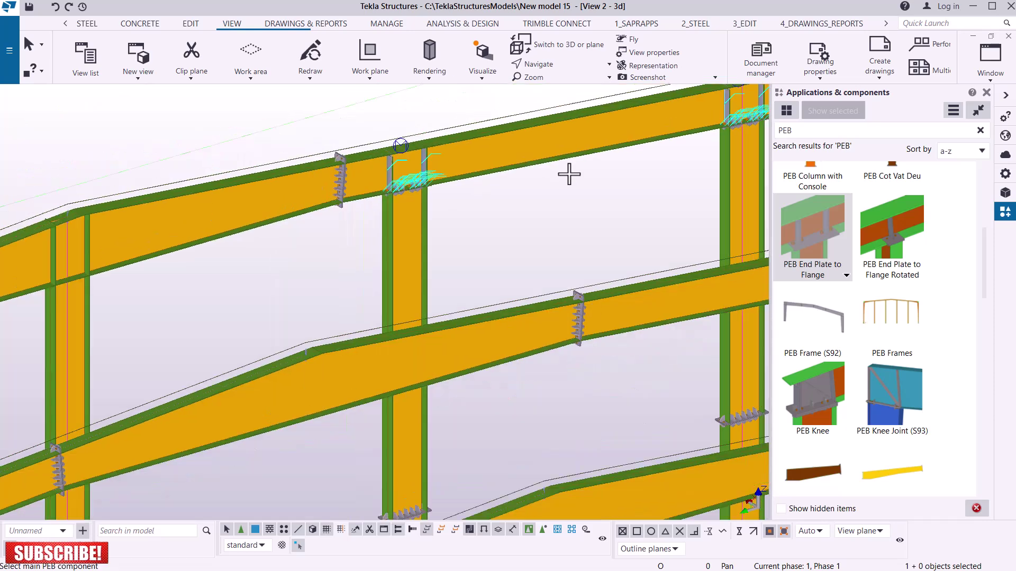
ctrl+middle_drag(566, 170, 263, 204)
scroll(344, 244, up, 4)
scroll(344, 244, up, 2)
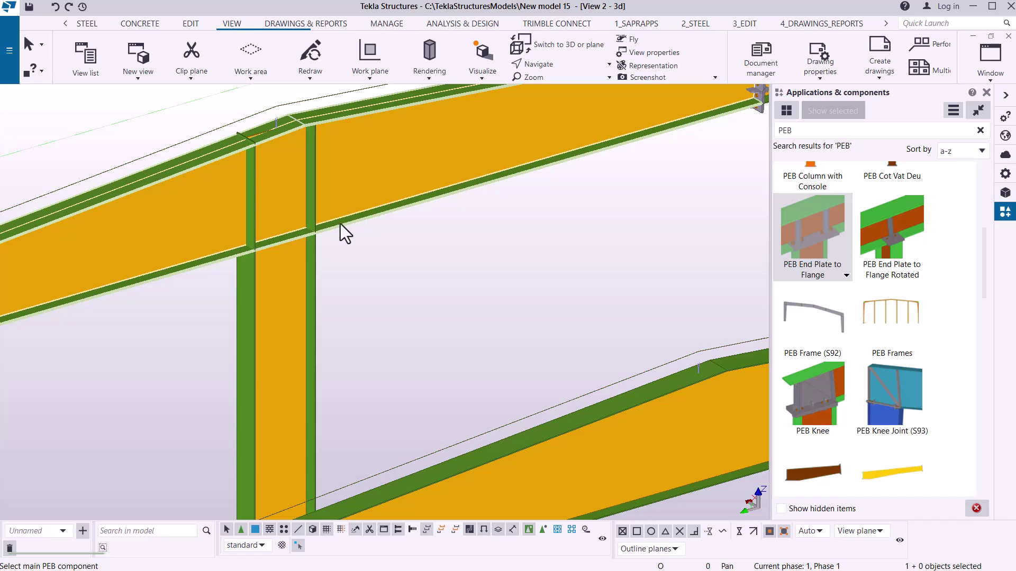
click(294, 275)
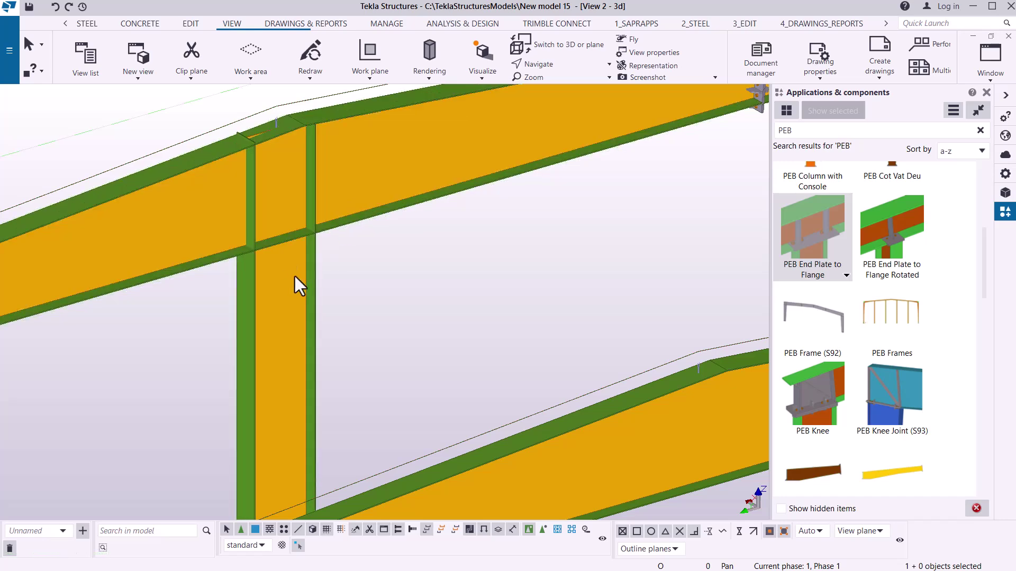
click(294, 276)
Join the gable column just past the opposite end wall's ridge to its rafter with PEB End Plate to Flange
scroll(512, 191, down, 3)
middle_drag(512, 191, 284, 242)
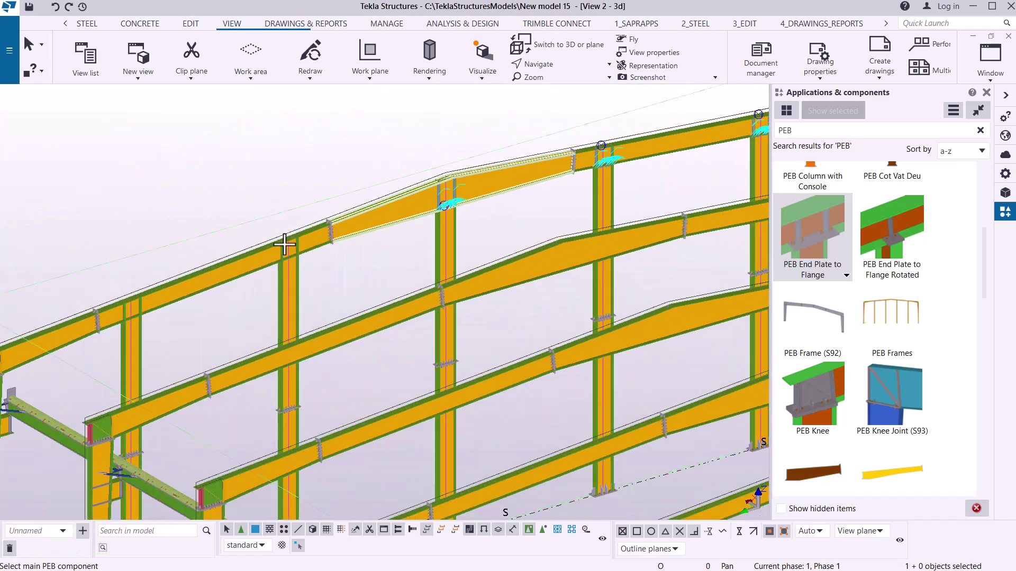
scroll(267, 272, up, 5)
click(342, 266)
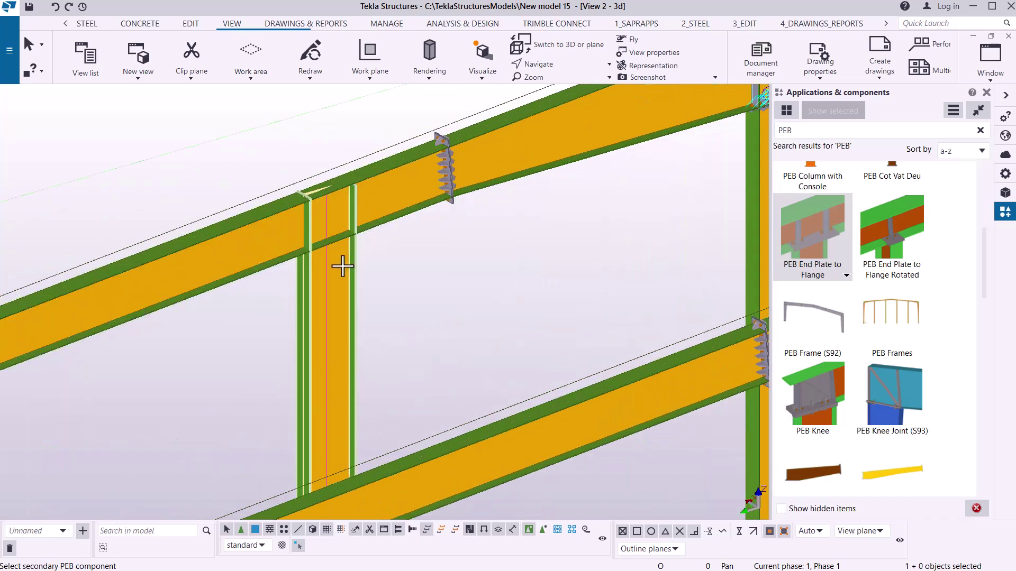
key(Escape)
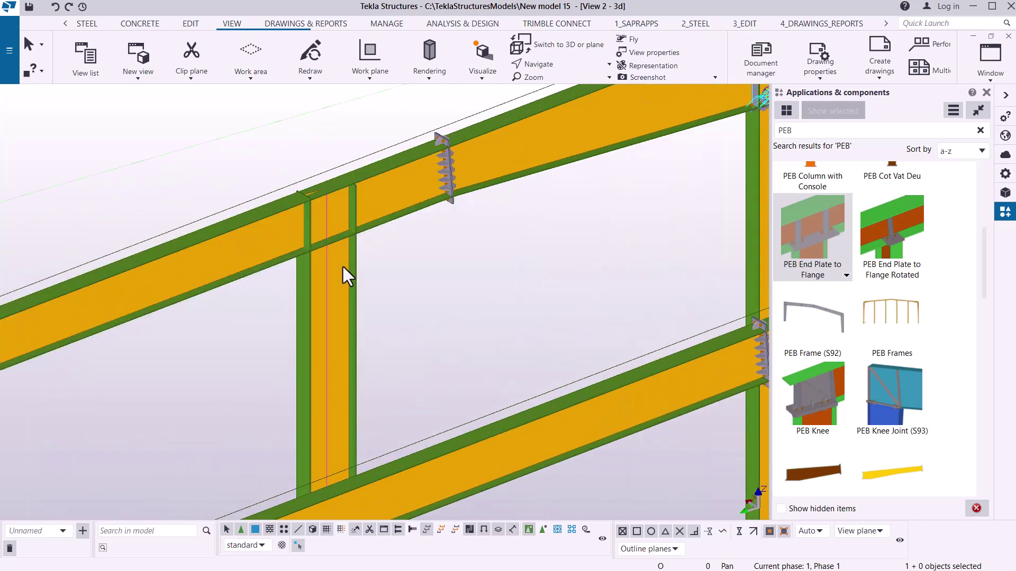
Connect the opposite end wall's last gable column to its rafter with PEB End Plate to Flange and end the command
scroll(383, 252, down, 6)
scroll(244, 301, up, 5)
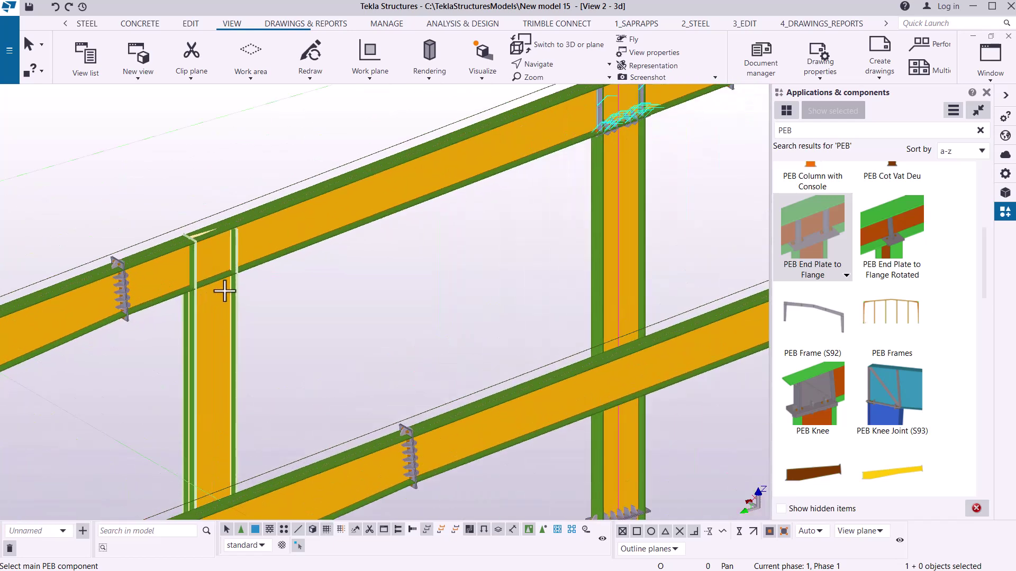
click(217, 304)
key(Escape)
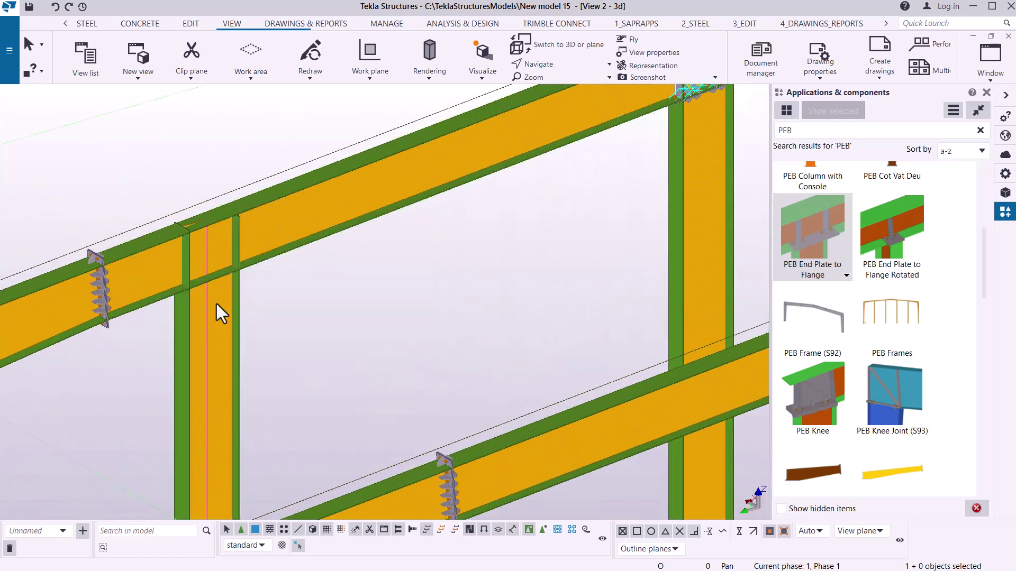
scroll(179, 317, down, 5)
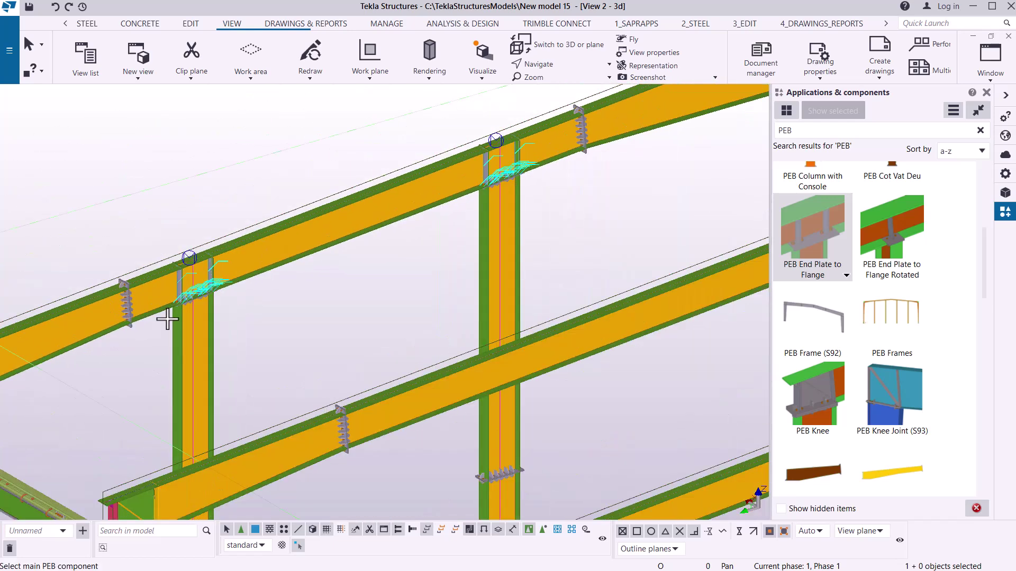
scroll(186, 314, down, 3)
right_click(398, 164)
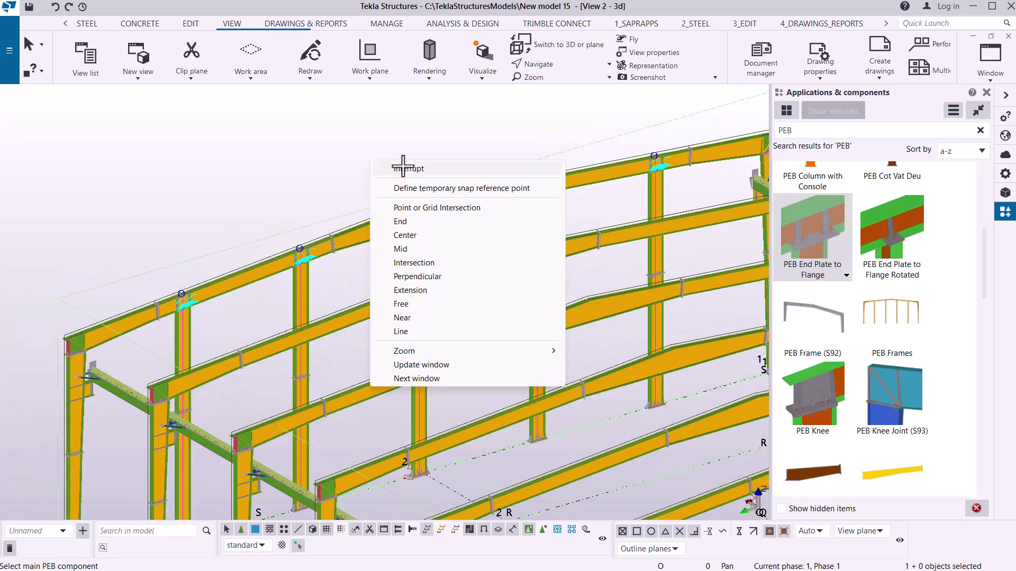
Inspect the end plate connection at the ridge gable column and redraw the view
scroll(421, 214, up, 5)
scroll(427, 220, up, 6)
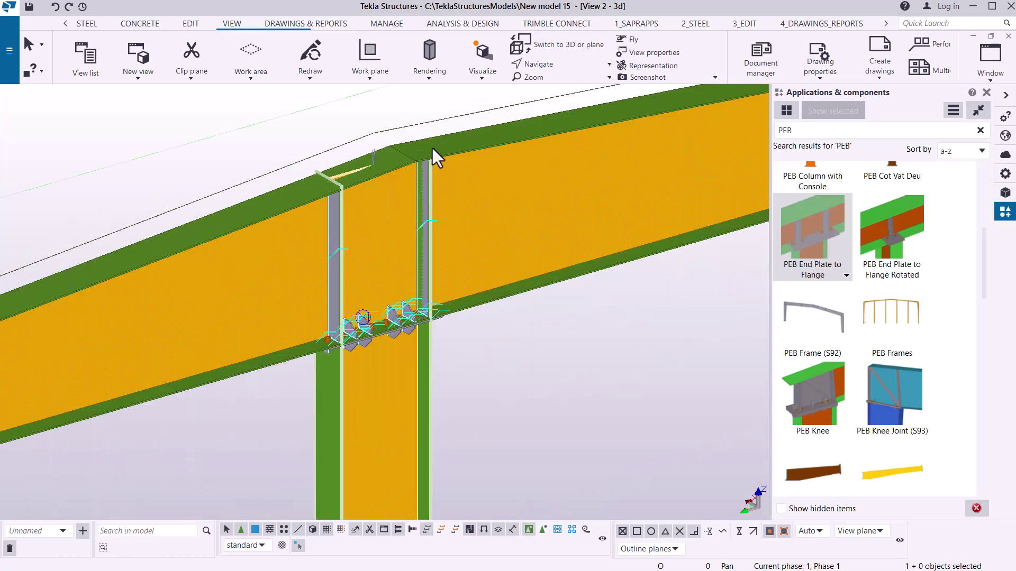
middle_drag(421, 270, 309, 227)
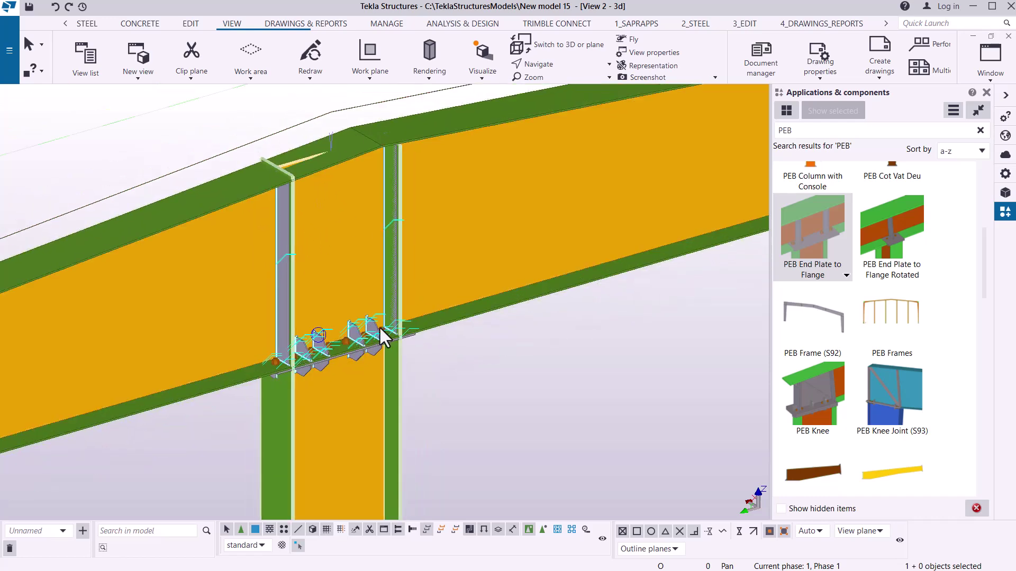
scroll(381, 329, up, 3)
scroll(220, 212, down, 3)
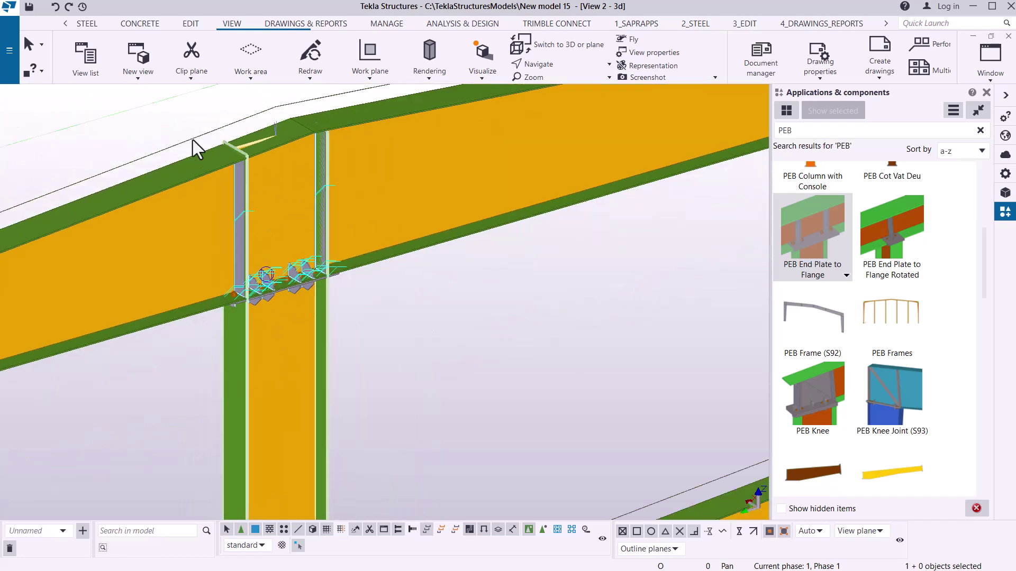
right_click(156, 126)
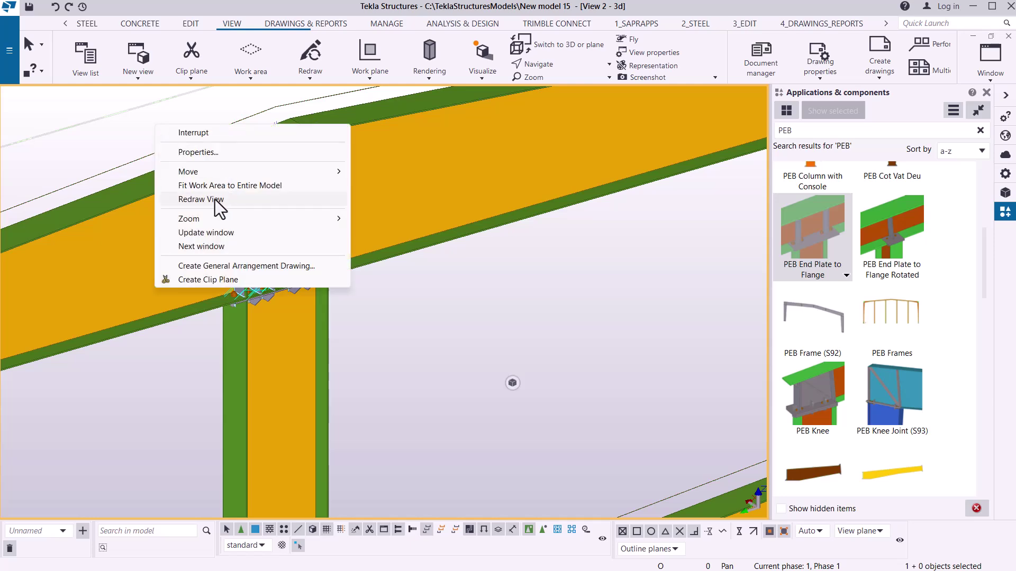
click(215, 199)
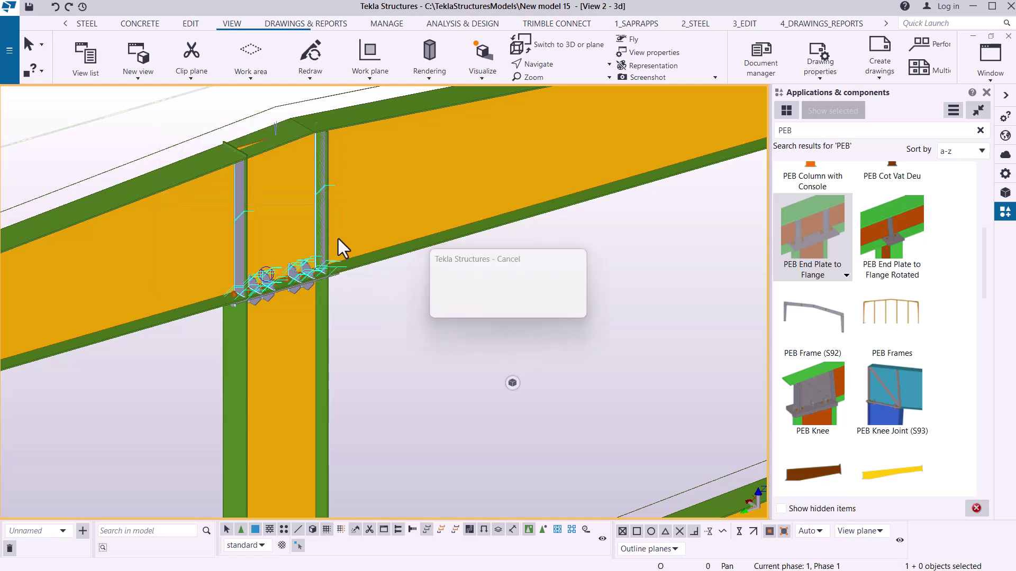
Set the ridge column's end plate connection to the option without full-height rafter stiffeners and modify it
scroll(324, 256, up, 2)
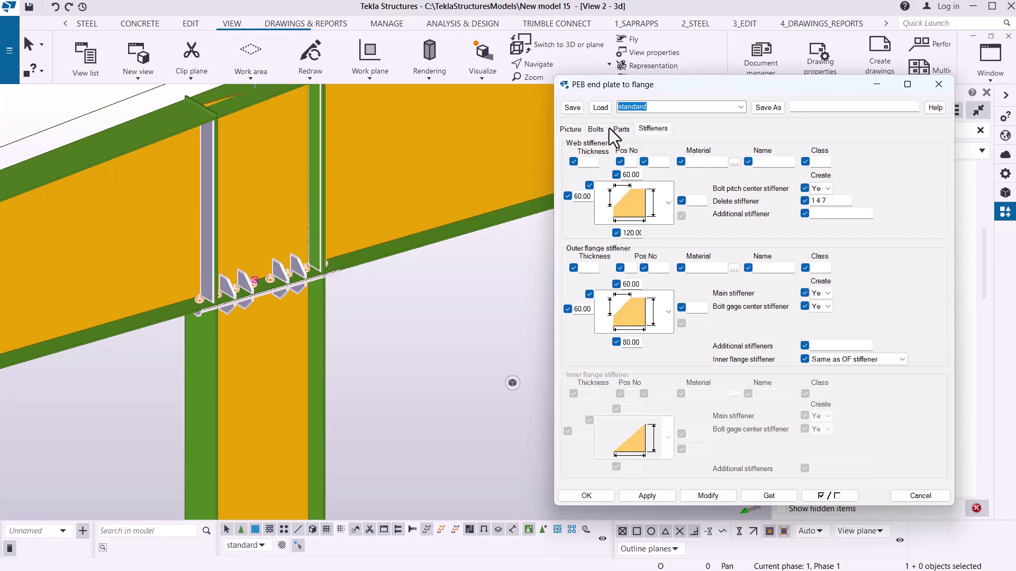
click(577, 132)
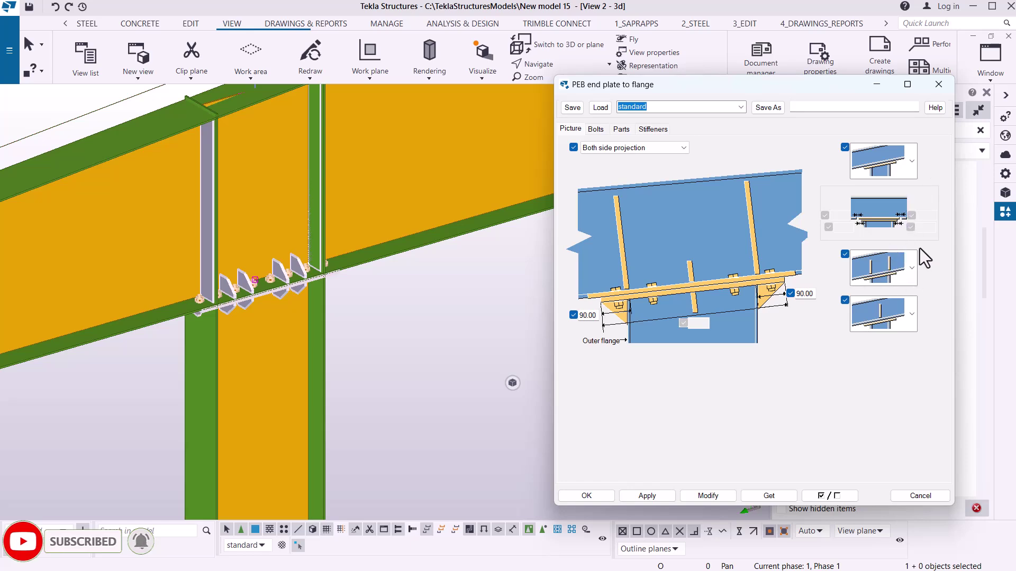
click(911, 270)
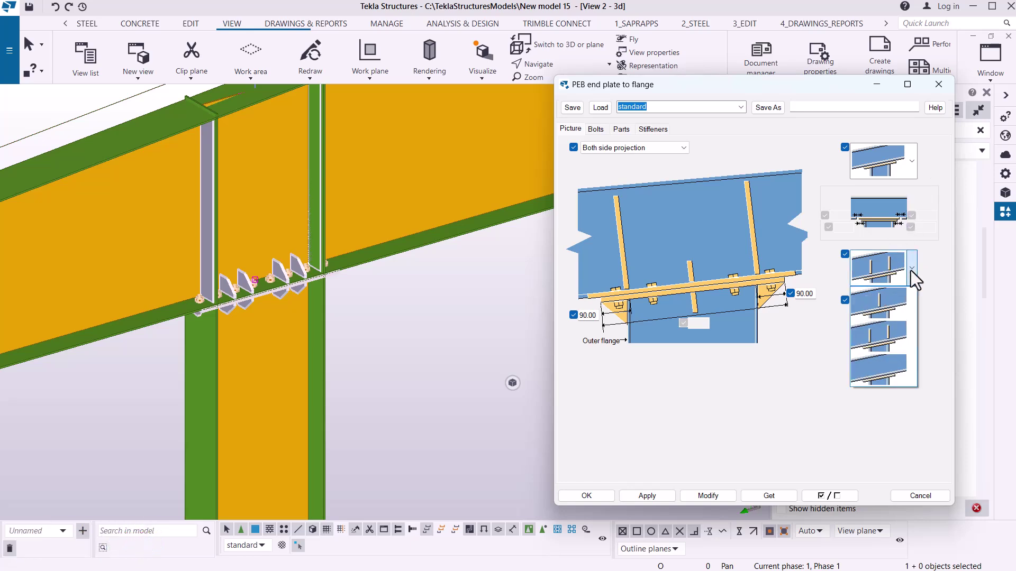
click(891, 382)
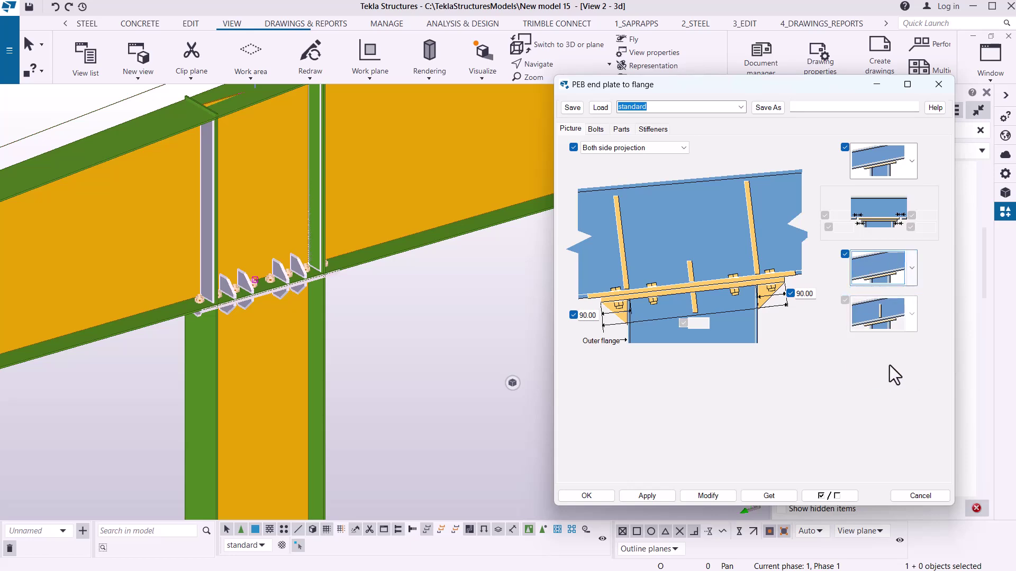
click(709, 497)
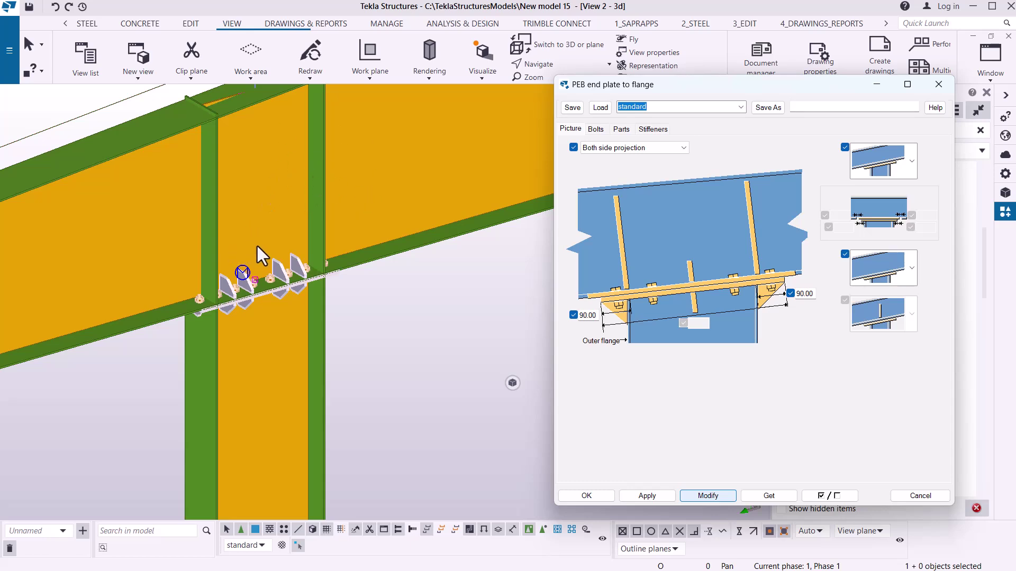
Clear the web stiffener's Delete stiffener values for the ridge connection and modify it
ctrl+middle_drag(295, 283, 392, 217)
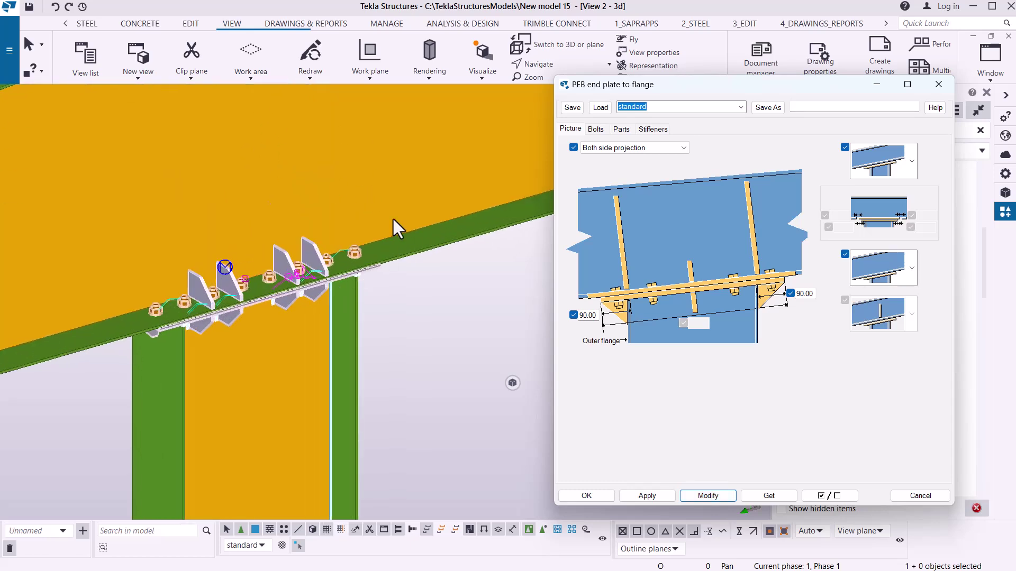
scroll(212, 247, down, 2)
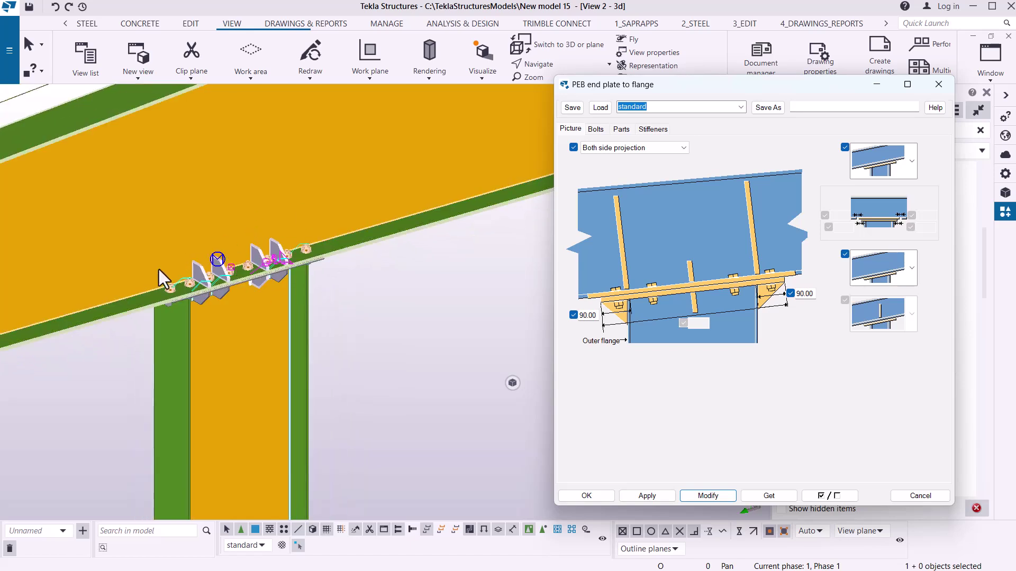
scroll(183, 281, up, 1)
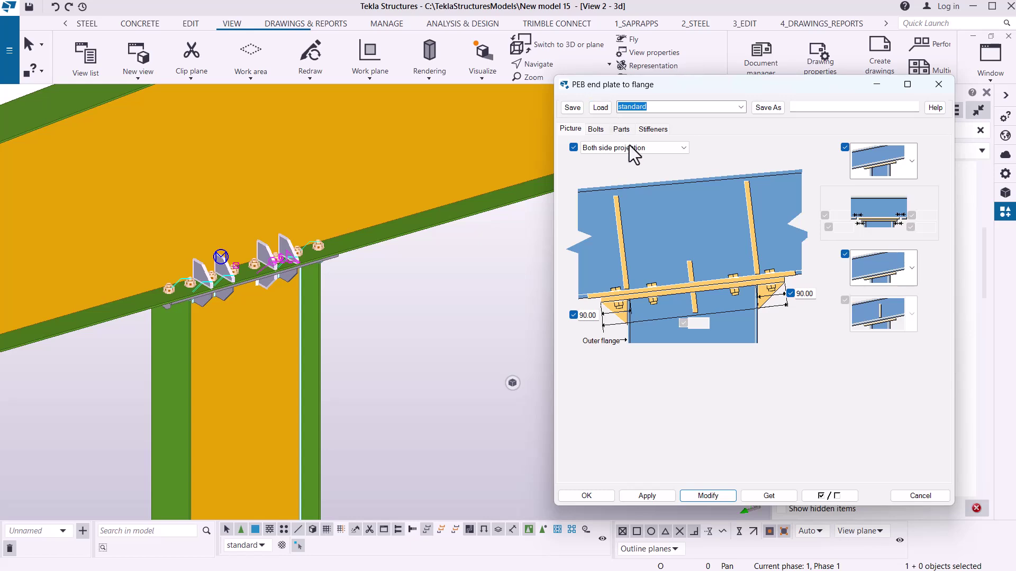
click(651, 131)
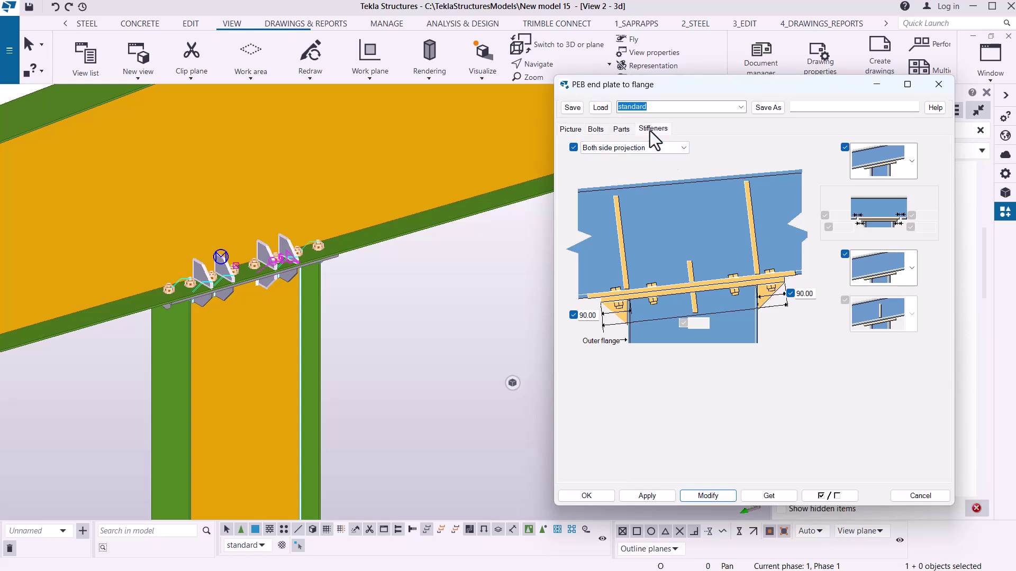
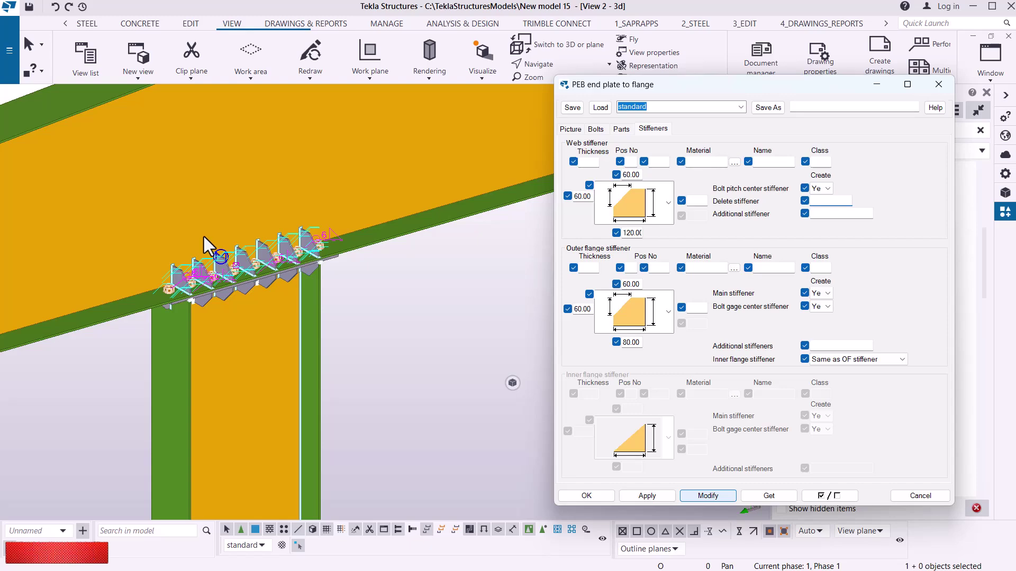
Set the ridge column connection on the other end wall to the option without full-height rafter stiffeners and modify it
scroll(185, 199, down, 10)
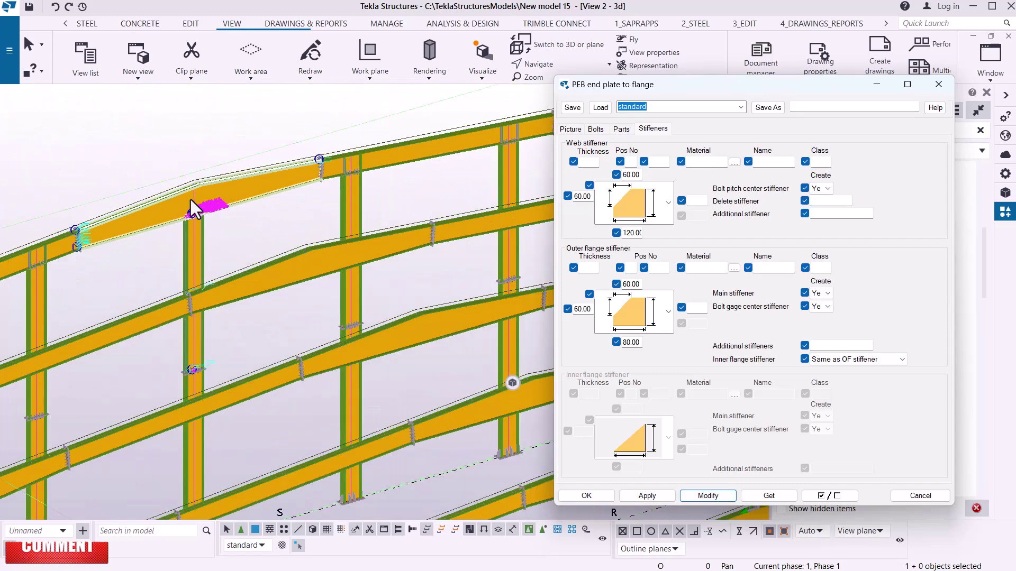
scroll(449, 349, up, 10)
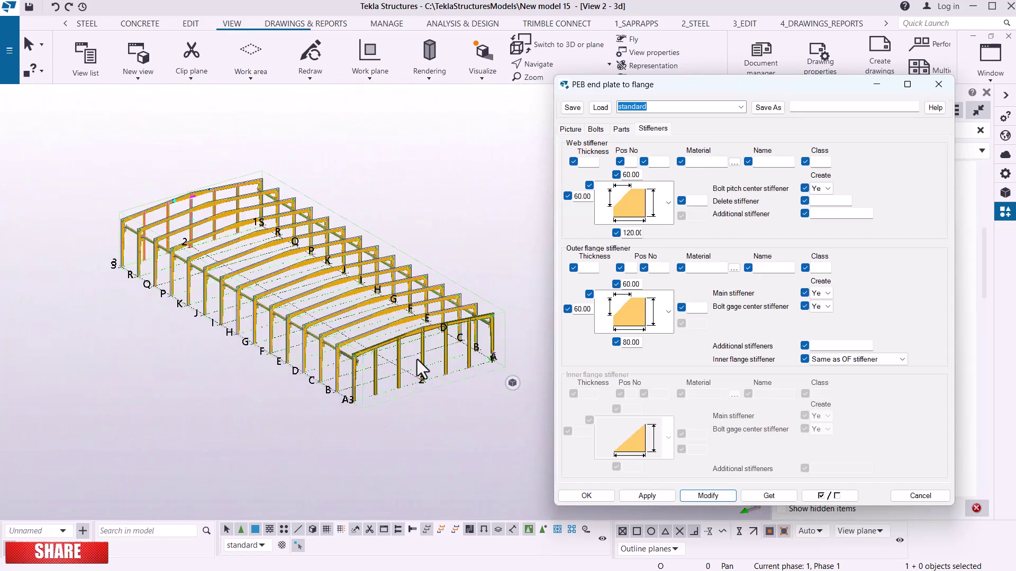
scroll(382, 264, up, 10)
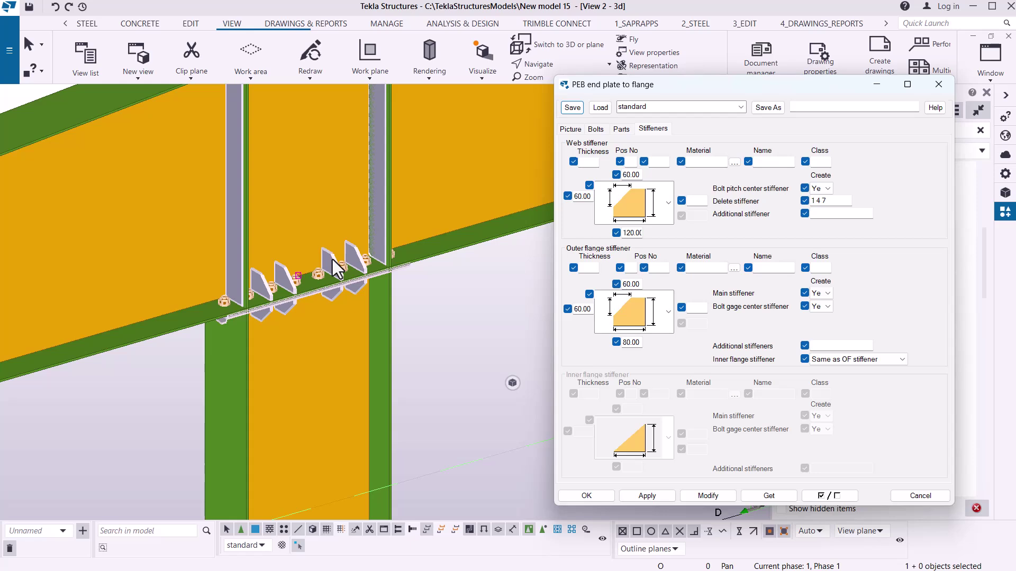
click(570, 129)
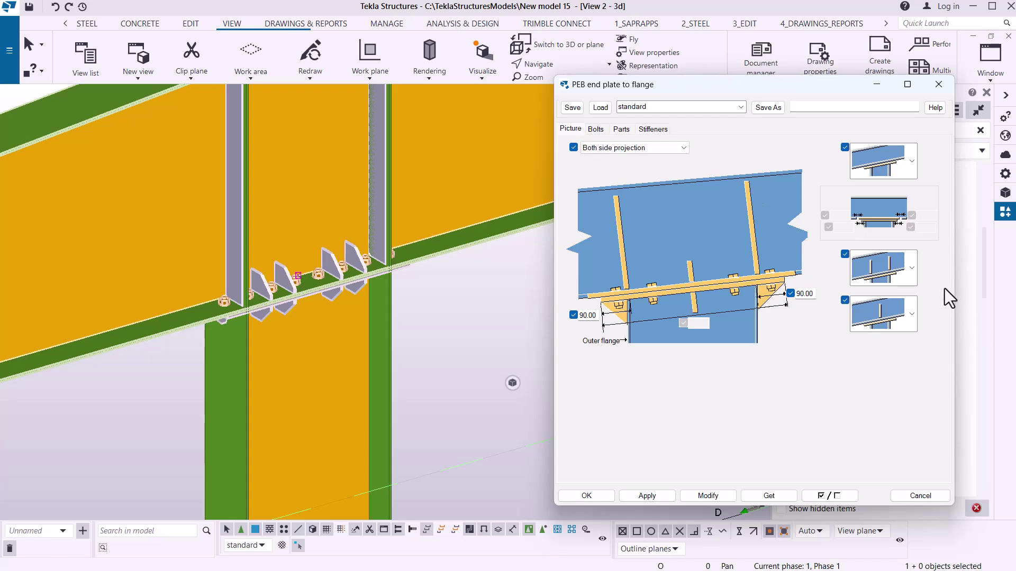
click(913, 319)
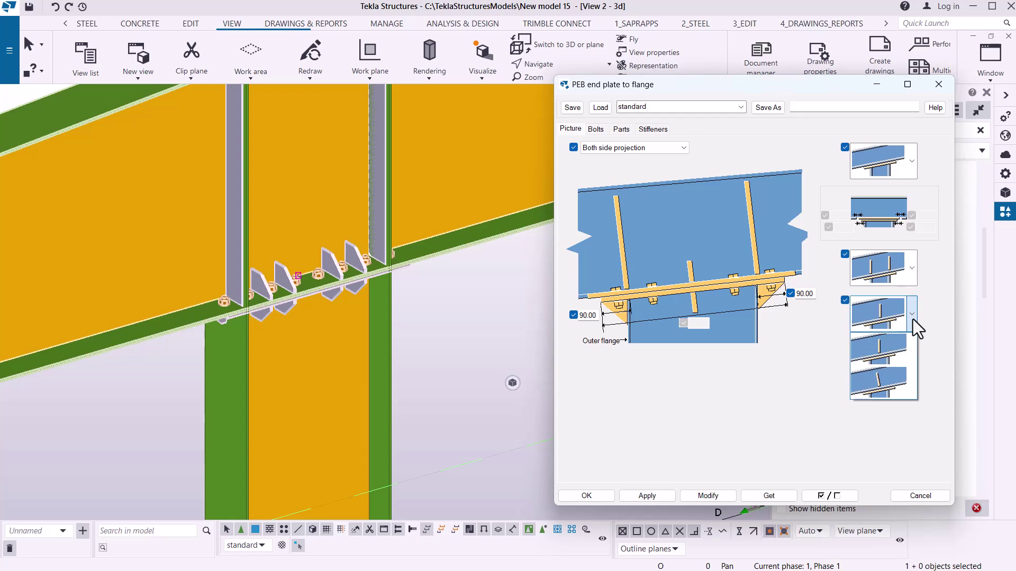
click(911, 270)
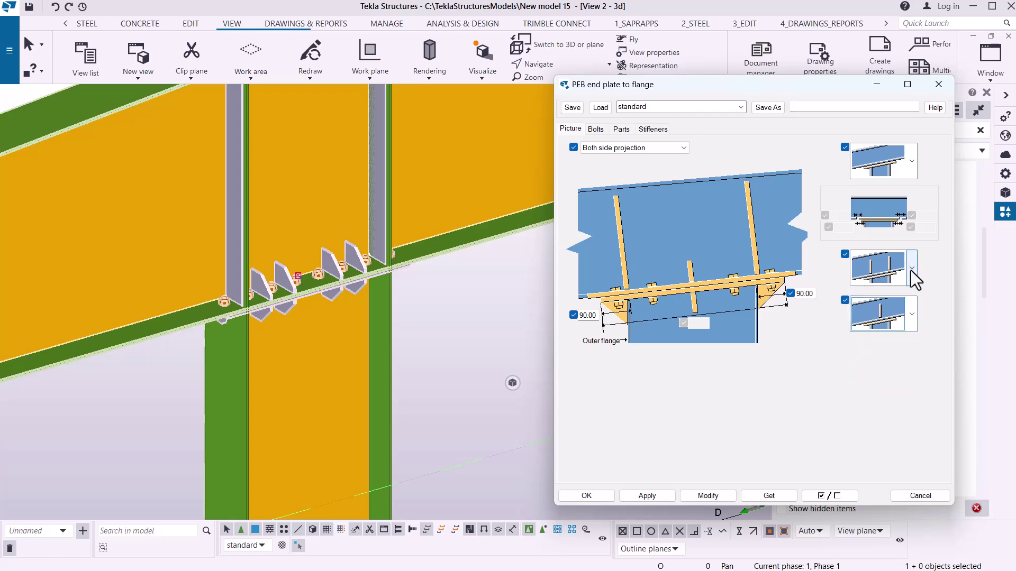
click(911, 270)
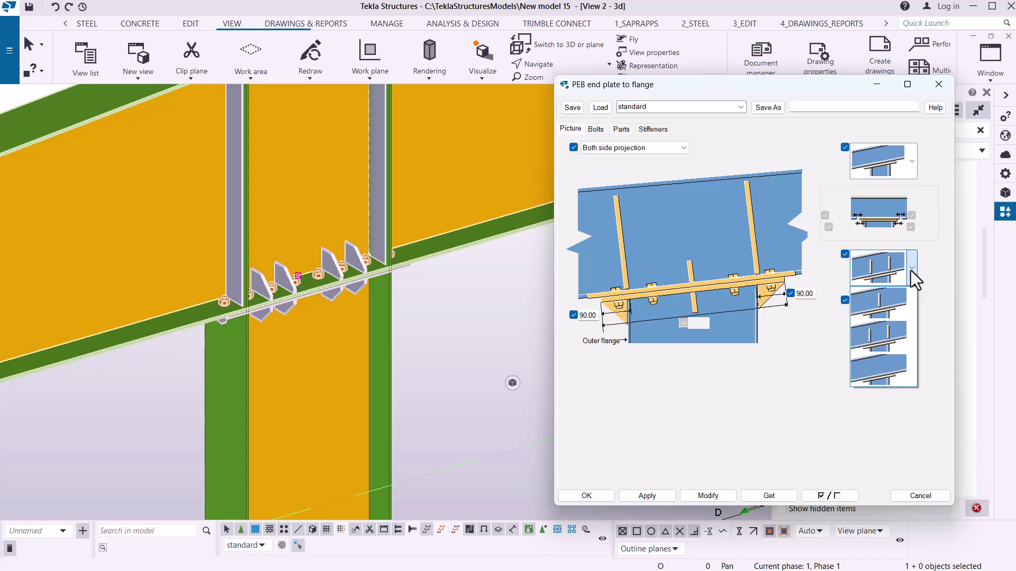
click(893, 371)
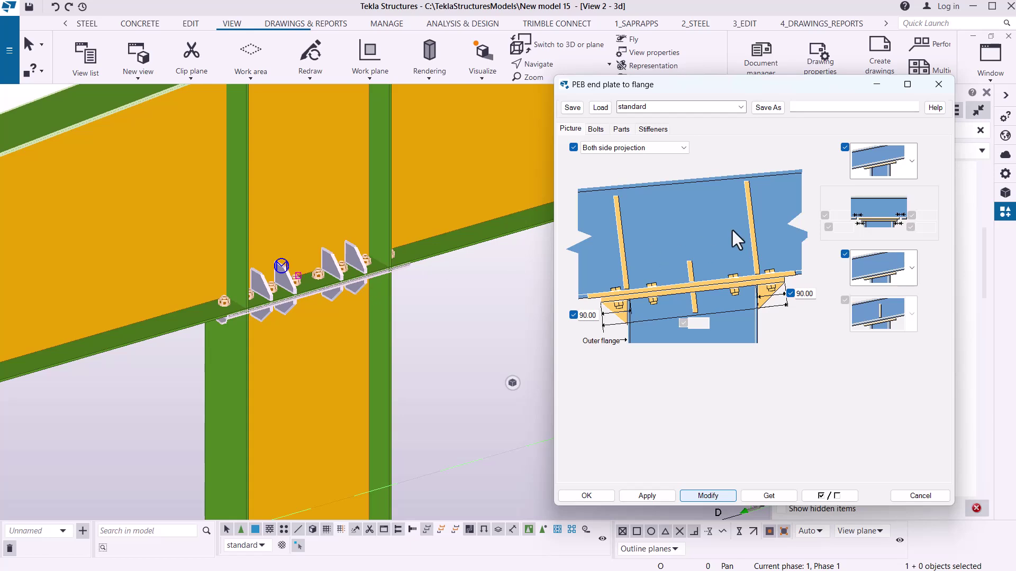
Clear the Delete stiffener values under Web stiffener for this end wall's ridge connection and modify it
click(656, 131)
click(834, 201)
key(BackSpace)
key(BackSpace)
key(BackSpace)
key(BackSpace)
key(BackSpace)
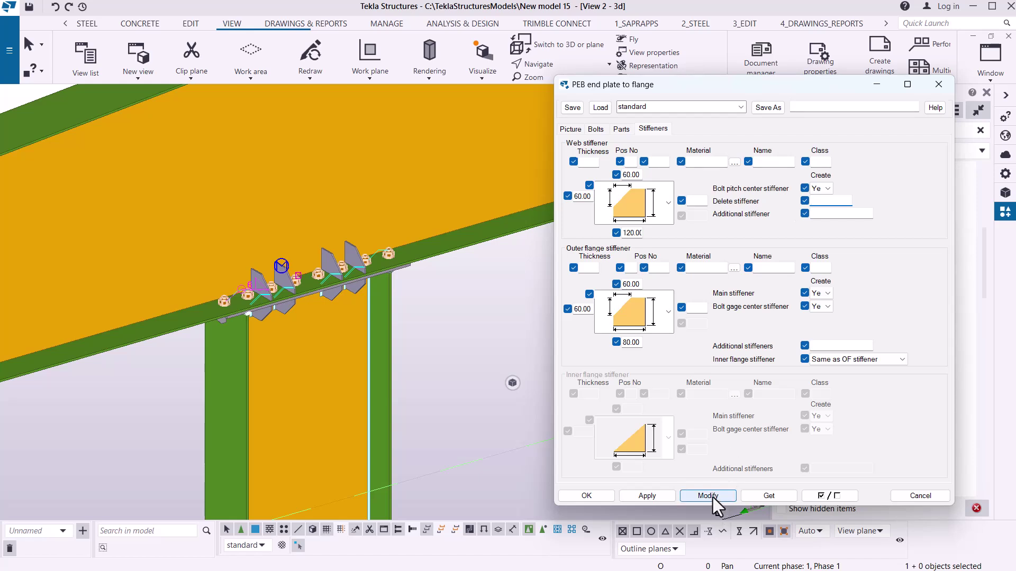
click(708, 496)
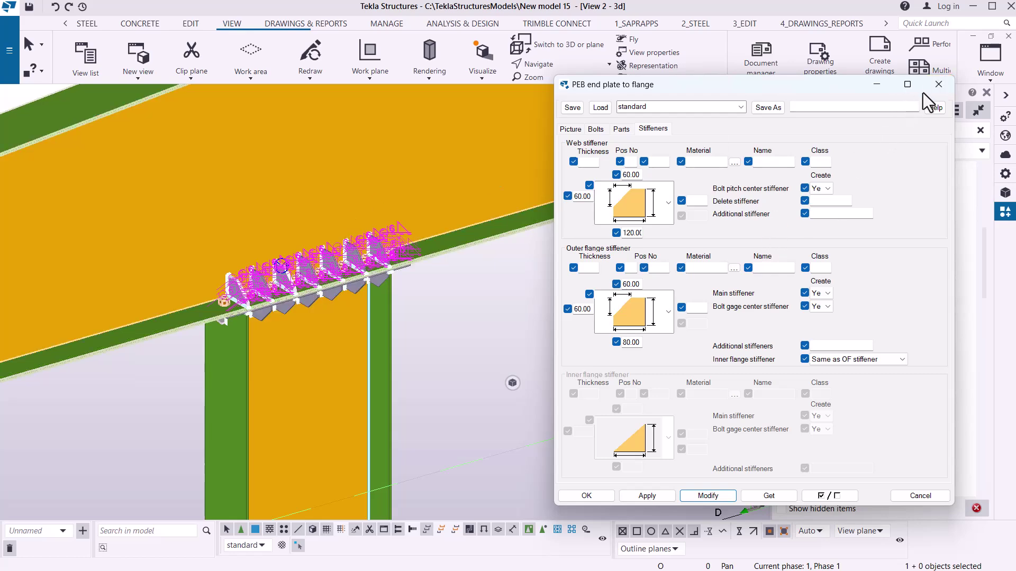
Close the PEB end plate to flange properties and redraw the 3D view
click(939, 85)
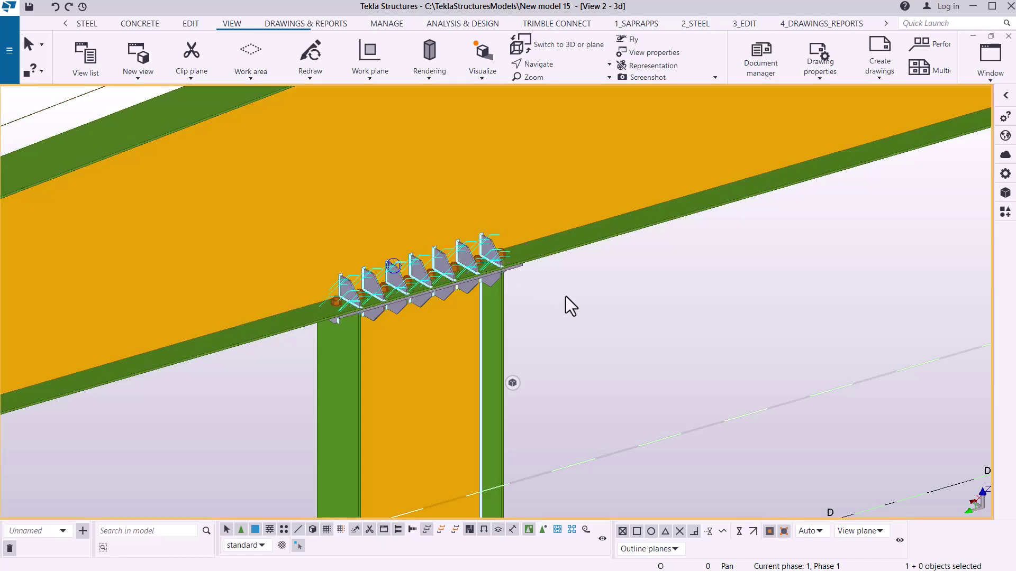
right_click(566, 296)
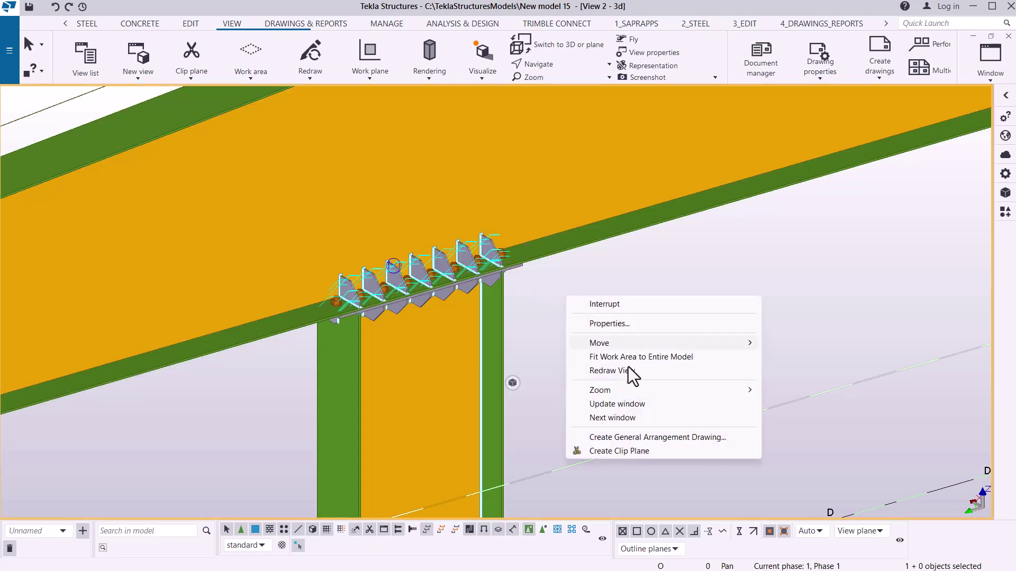
click(620, 370)
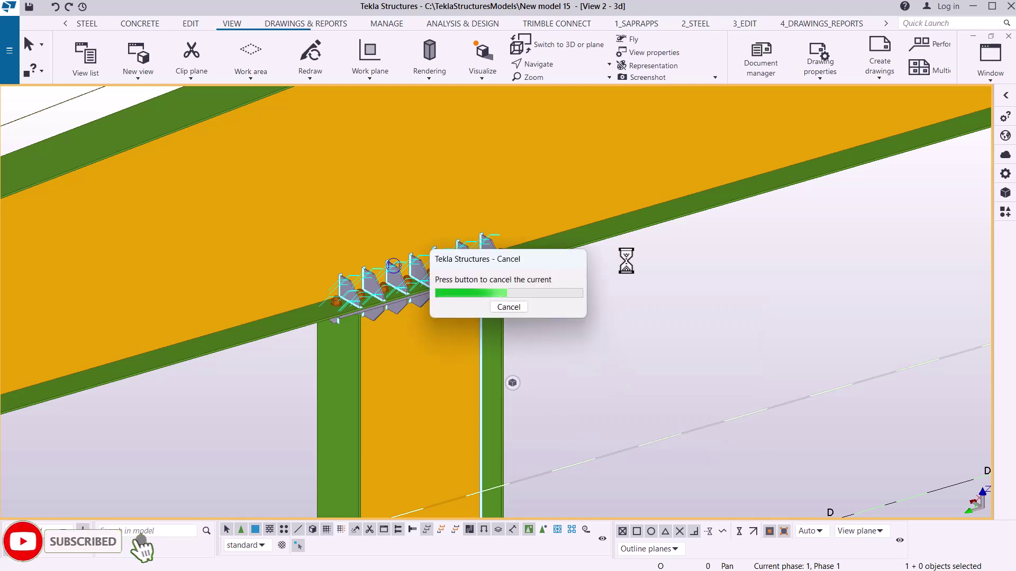
Examine the gable column end plate connections along the end wall up close, checking the column tops and rafter stiffeners
click(558, 65)
click(554, 90)
click(428, 275)
ctrl+middle_drag(449, 268, 492, 230)
scroll(335, 277, up, 10)
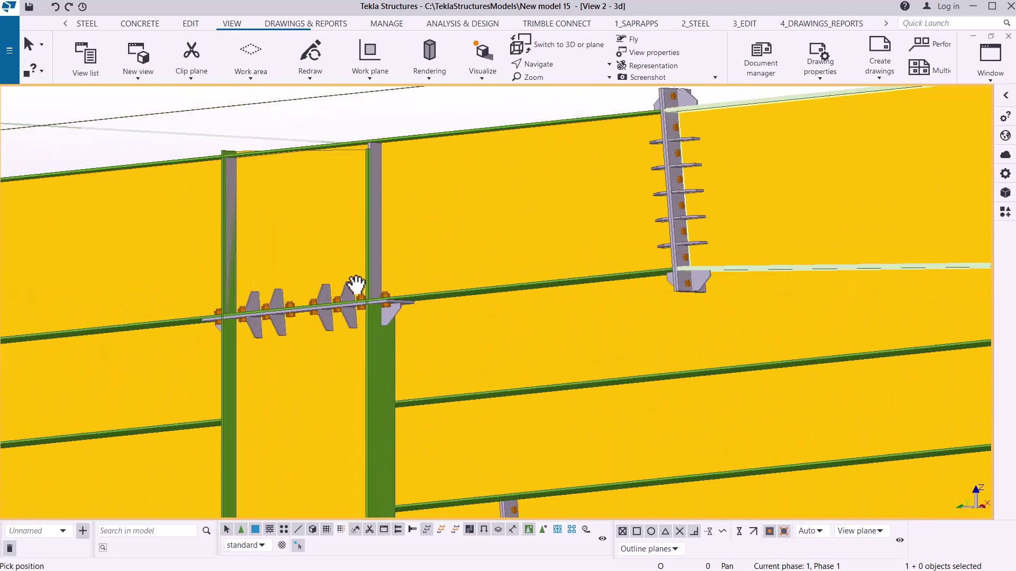
scroll(423, 284, down, 5)
middle_drag(423, 279, 58, 313)
scroll(59, 314, up, 5)
scroll(66, 314, up, 2)
scroll(79, 313, down, 1)
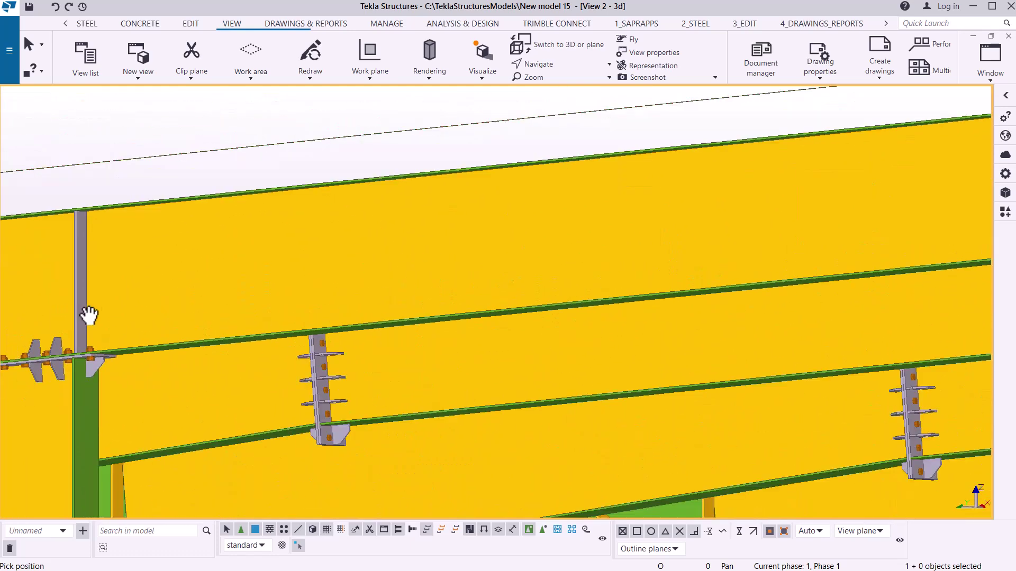
scroll(418, 299, down, 4)
scroll(167, 293, up, 8)
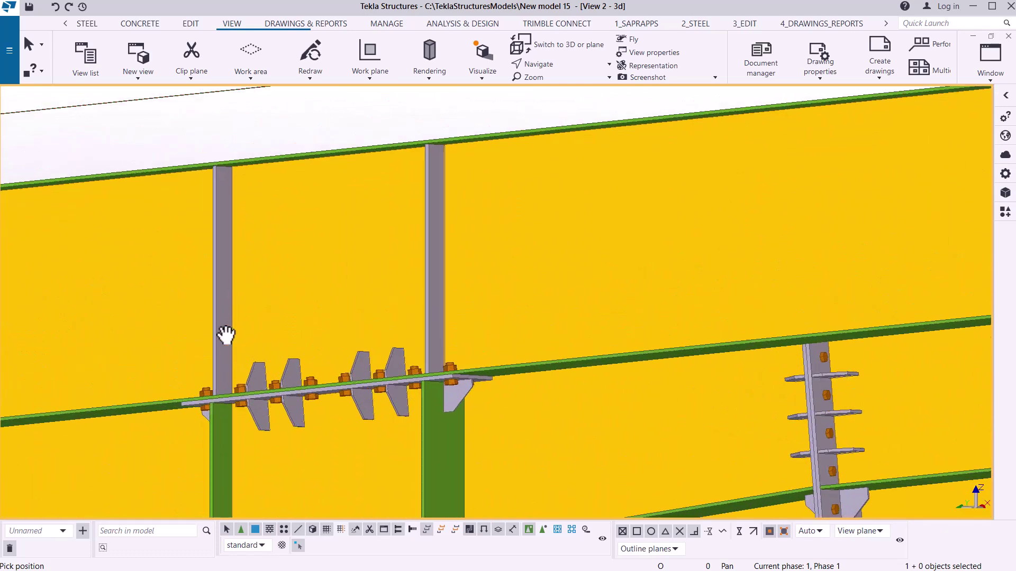
scroll(159, 319, down, 5)
middle_drag(154, 318, 485, 263)
scroll(553, 290, up, 2)
scroll(485, 263, up, 3)
scroll(485, 262, up, 7)
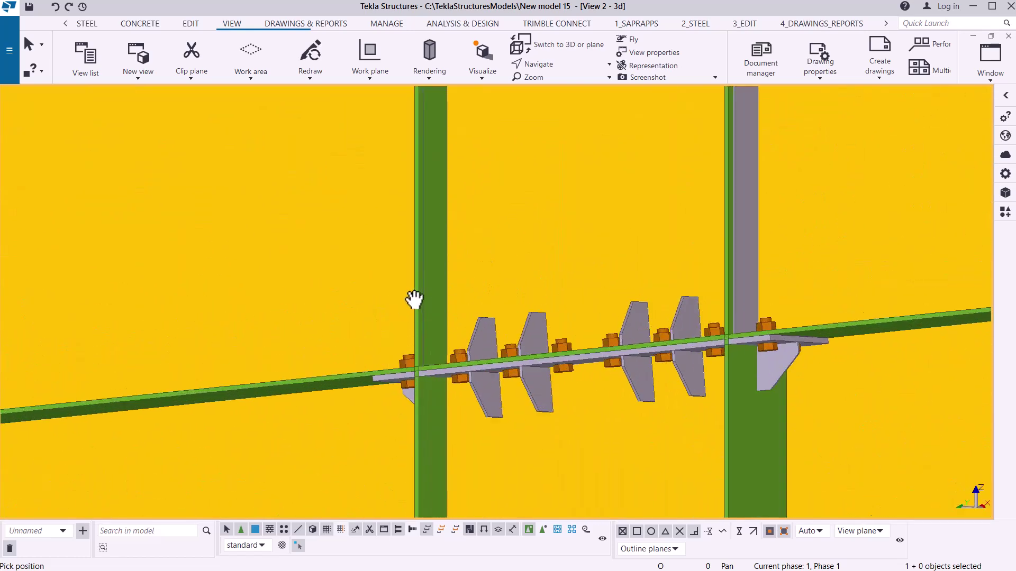
scroll(370, 347, down, 8)
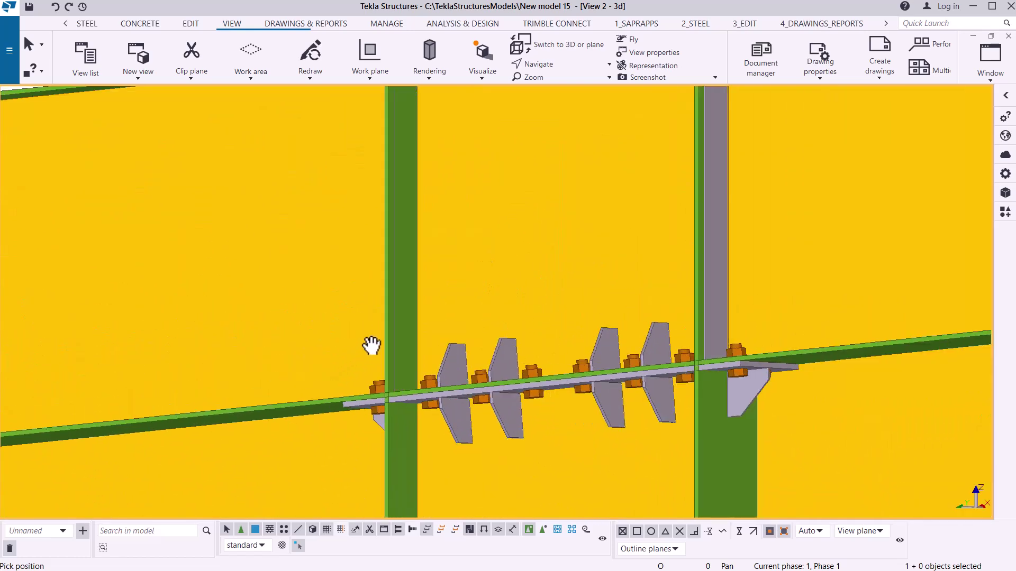
right_click(553, 143)
click(554, 143)
Run the PEB Member Updater component on the PEB members, check the column connection and end the command
click(1005, 214)
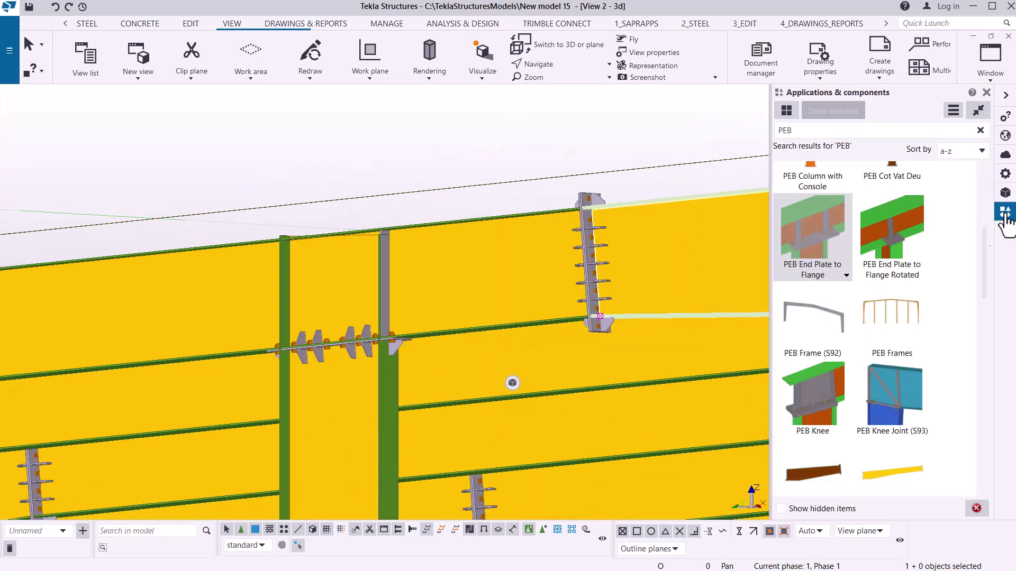
scroll(885, 327, down, 5)
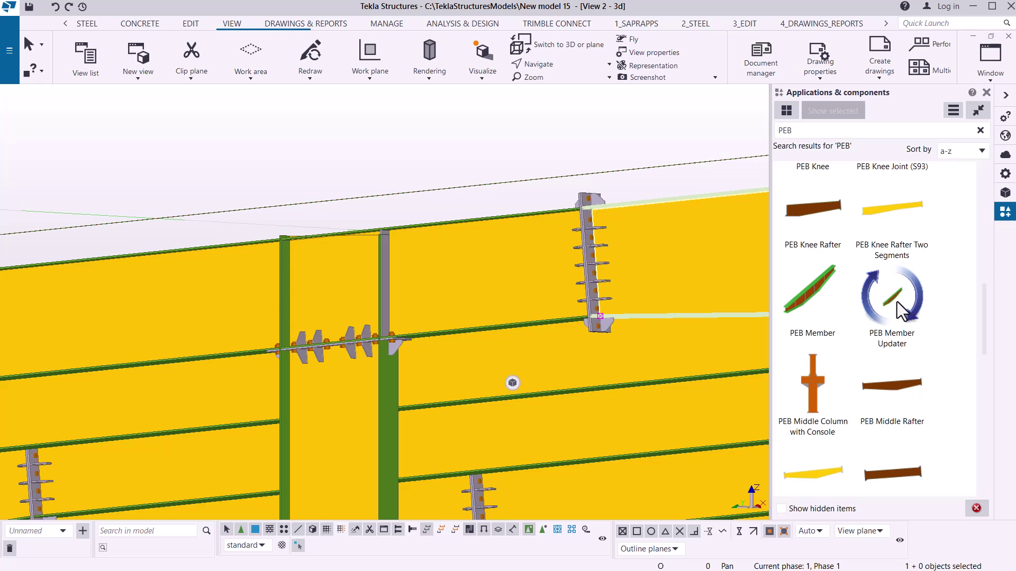
double_click(897, 302)
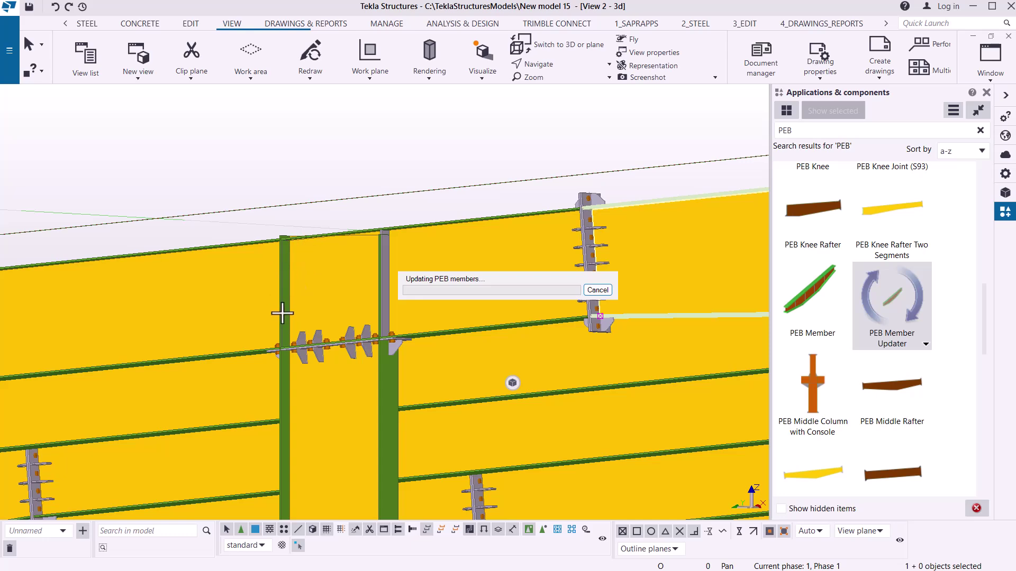
scroll(383, 334, up, 3)
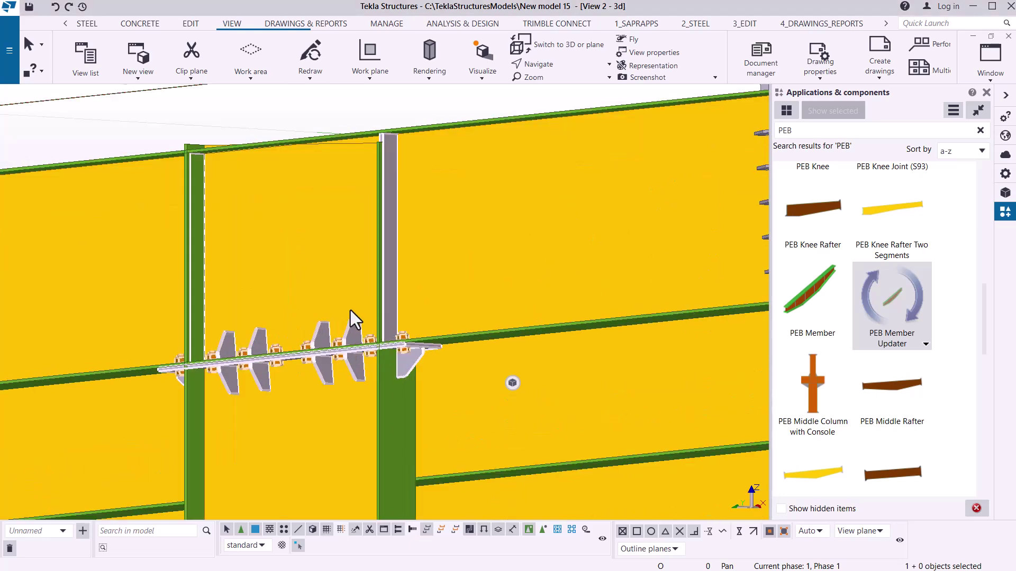
scroll(355, 320, up, 5)
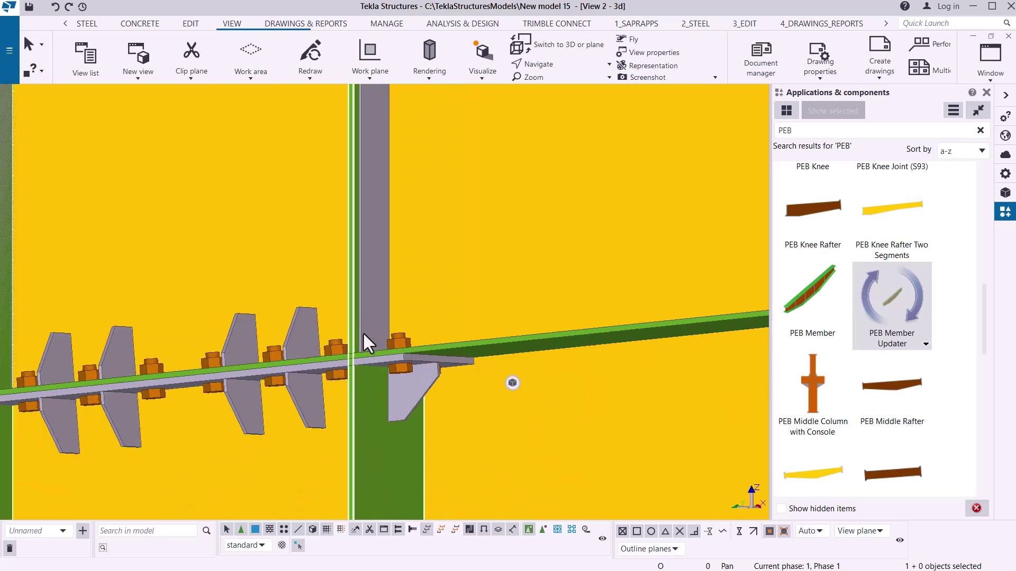
scroll(358, 327, down, 5)
right_click(323, 125)
click(364, 133)
Examine the updated gable column connections along the end wall, from the rafter splice down to the eaves
scroll(354, 348, up, 4)
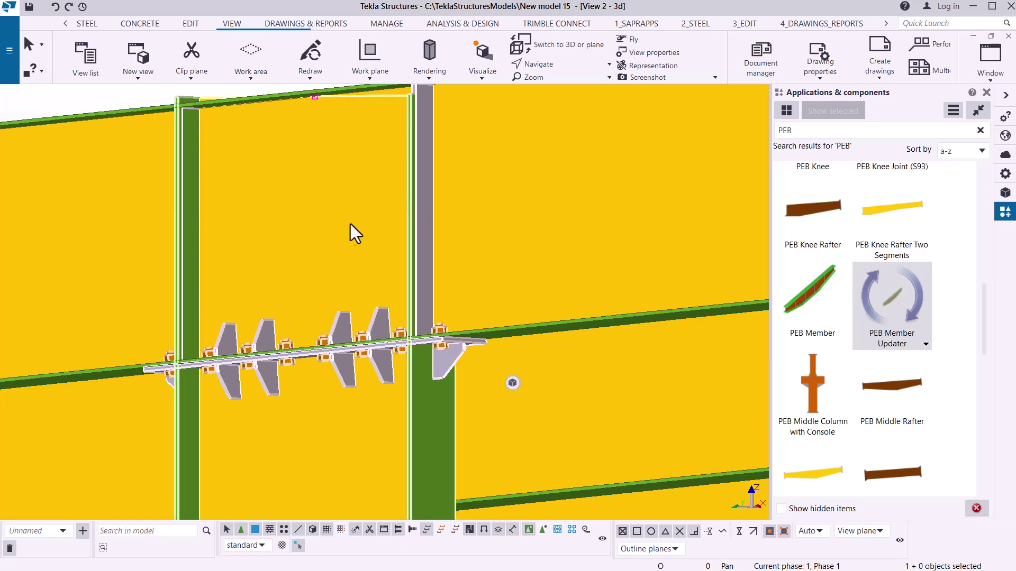
scroll(316, 294, down, 5)
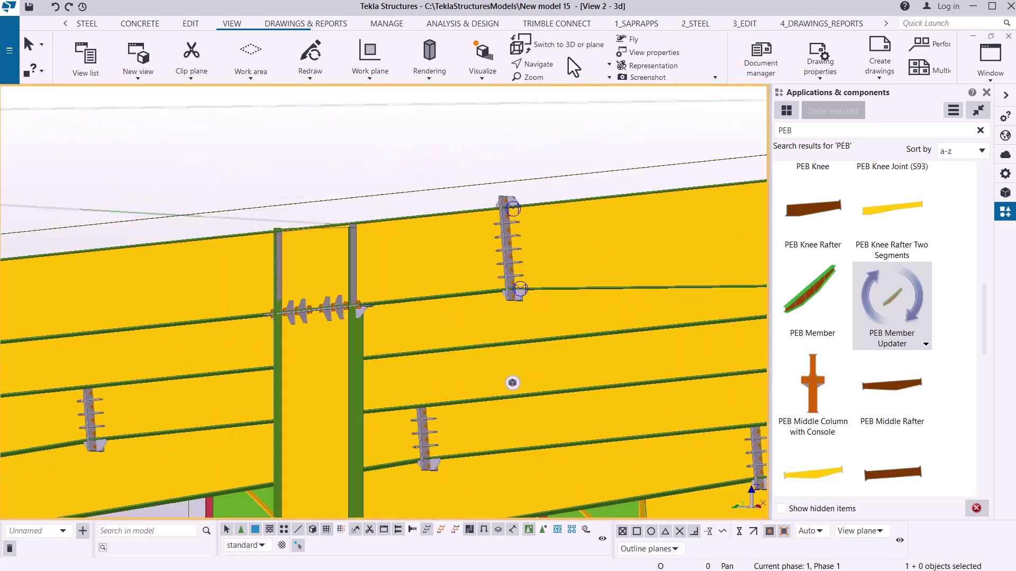
click(555, 64)
click(554, 84)
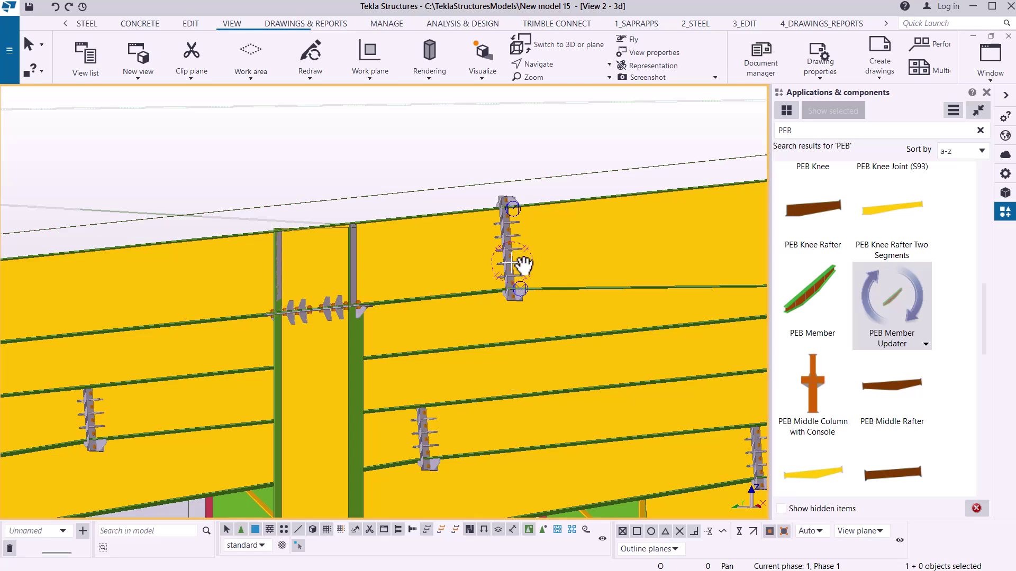
scroll(511, 263, down, 3)
scroll(301, 220, down, 5)
scroll(683, 291, up, 5)
scroll(624, 313, down, 4)
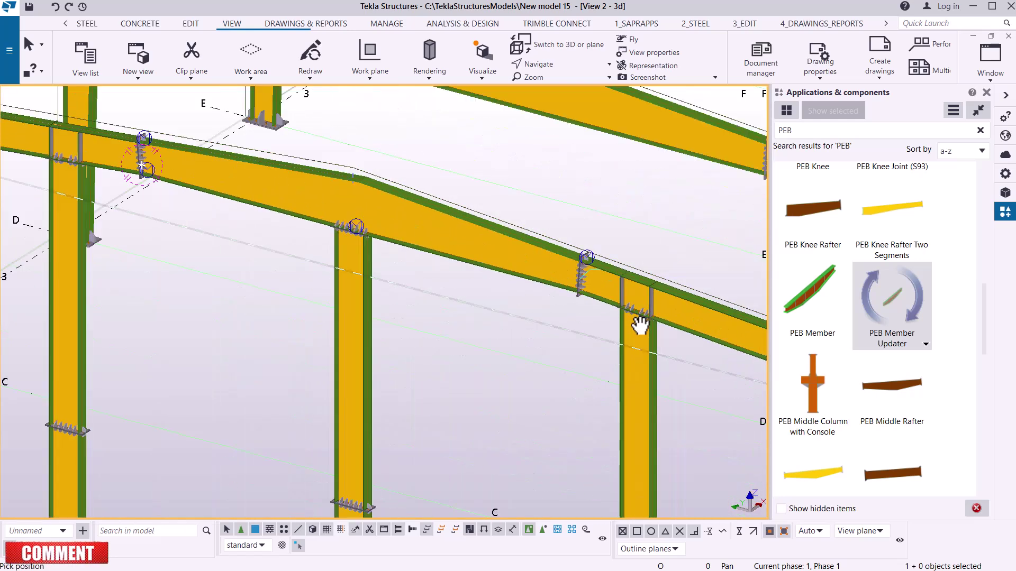
scroll(582, 296, down, 3)
scroll(283, 222, up, 7)
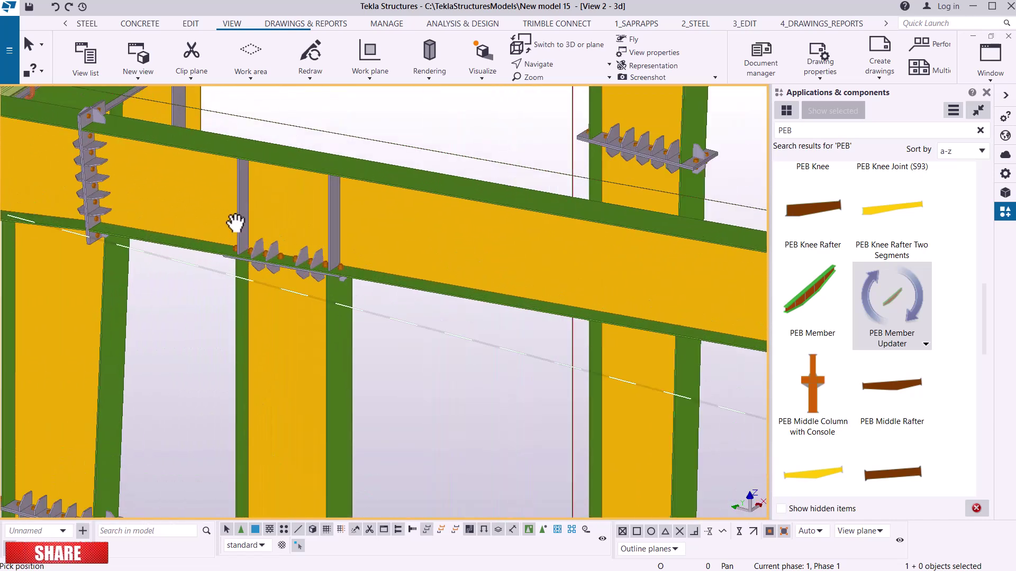
scroll(242, 218, up, 4)
scroll(150, 307, down, 3)
scroll(185, 312, down, 3)
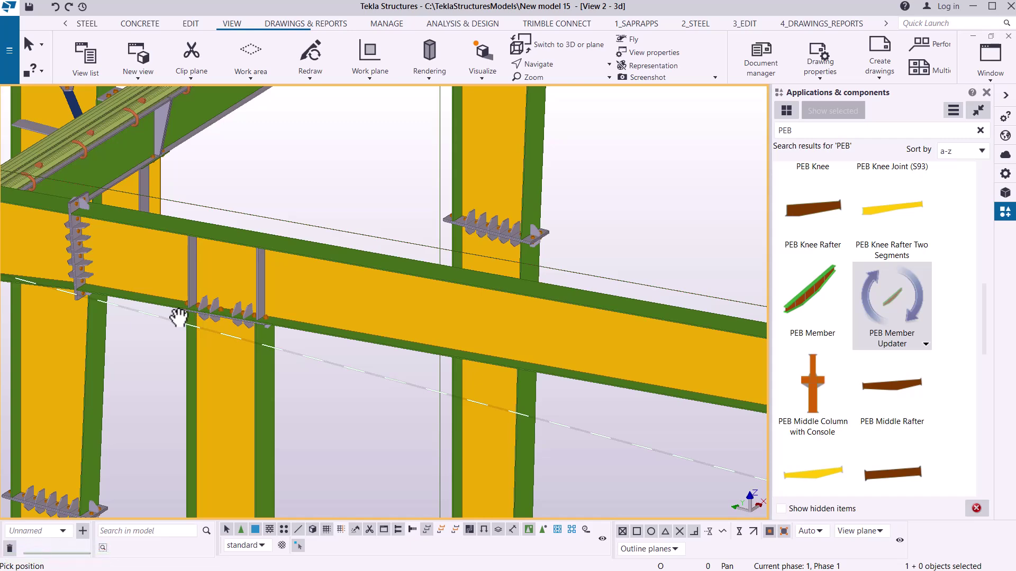
scroll(180, 318, down, 2)
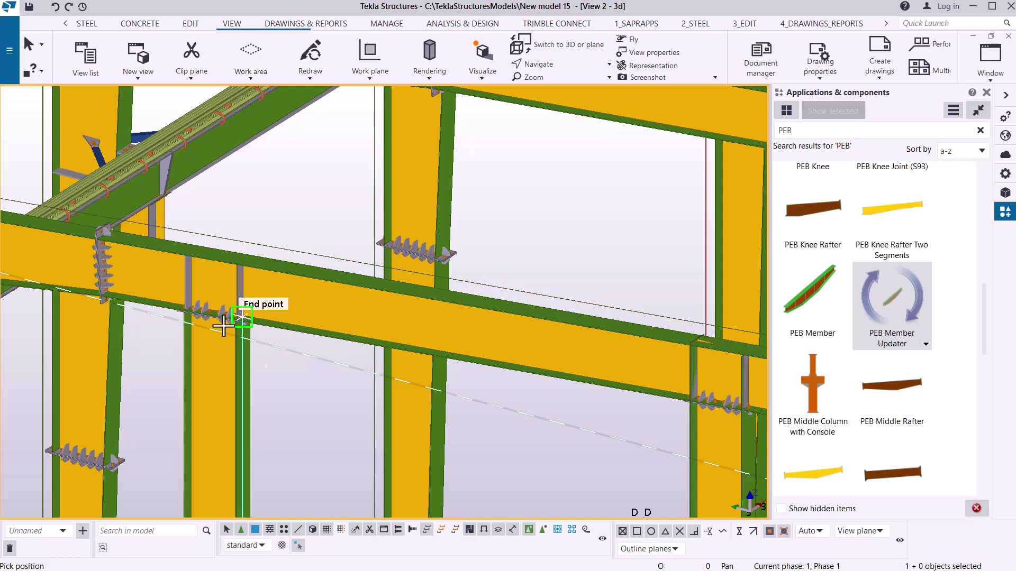
scroll(238, 291, up, 4)
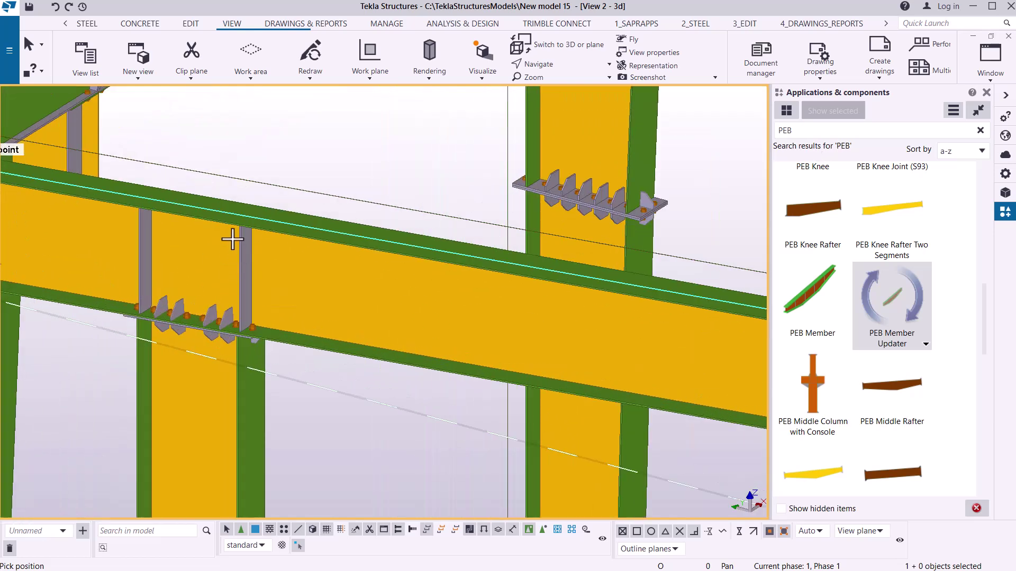
right_click(377, 164)
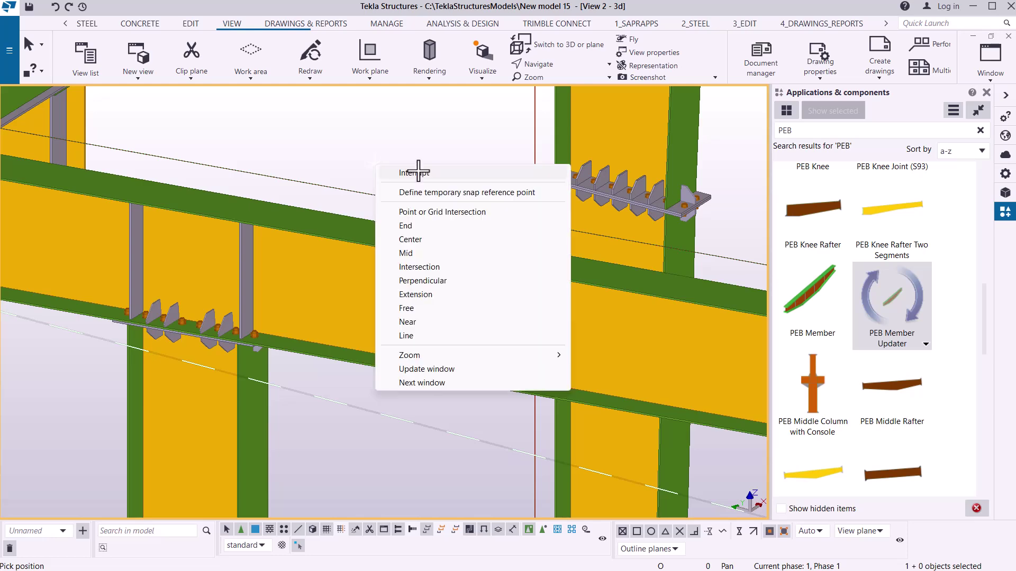
click(415, 173)
Examine the gable column connections on the end wall at grid S for column flanges running up through the rafter
scroll(145, 293, down, 8)
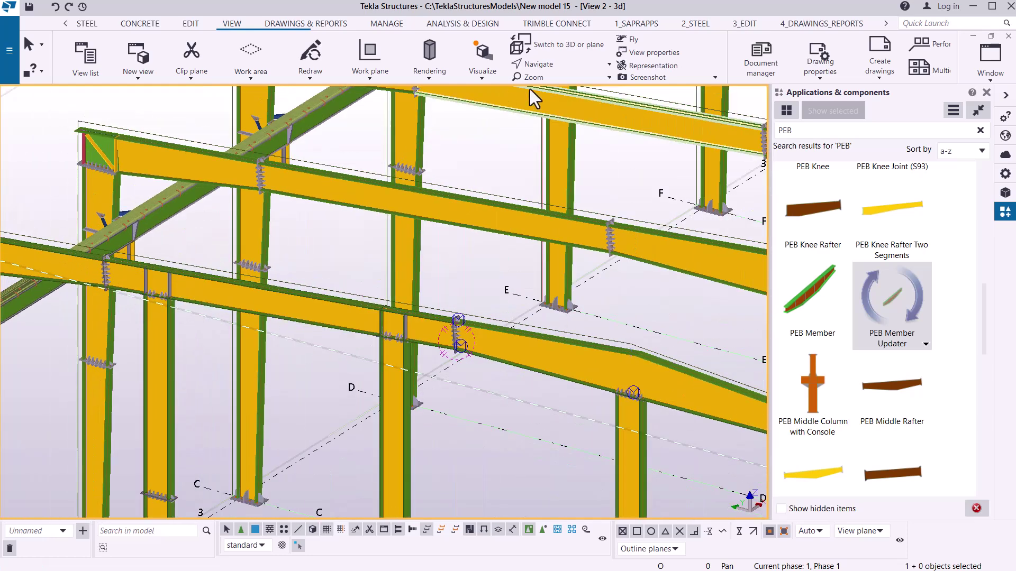
click(548, 64)
click(546, 87)
drag(391, 319, 272, 305)
scroll(205, 302, down, 10)
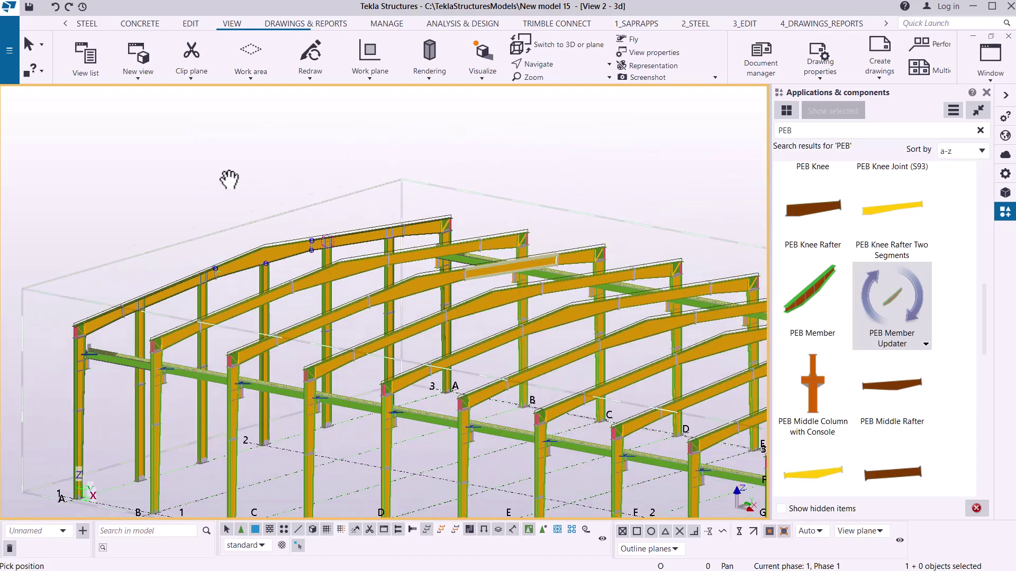
scroll(415, 275, up, 2)
scroll(551, 351, down, 3)
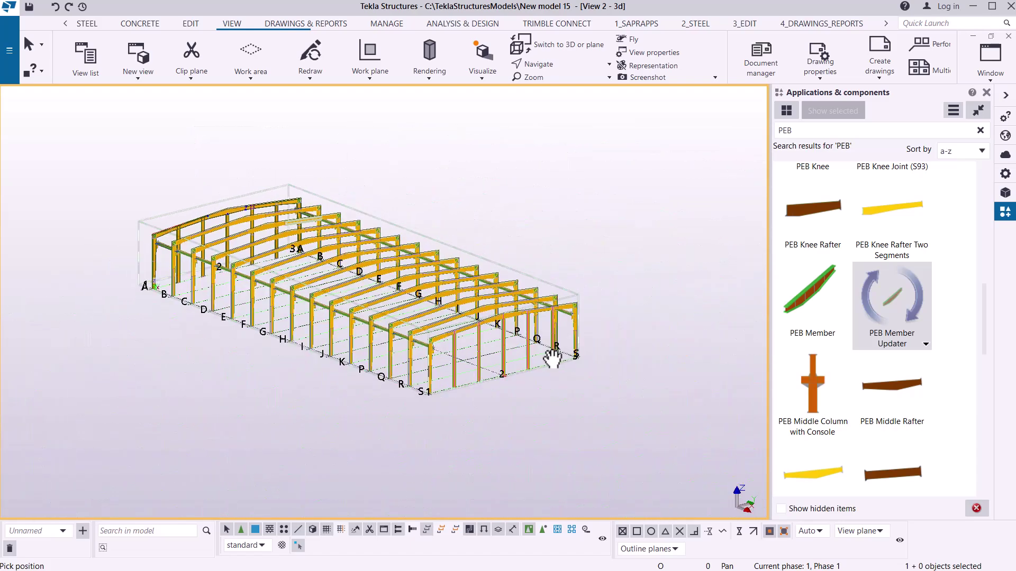
scroll(524, 333, up, 5)
scroll(502, 314, up, 6)
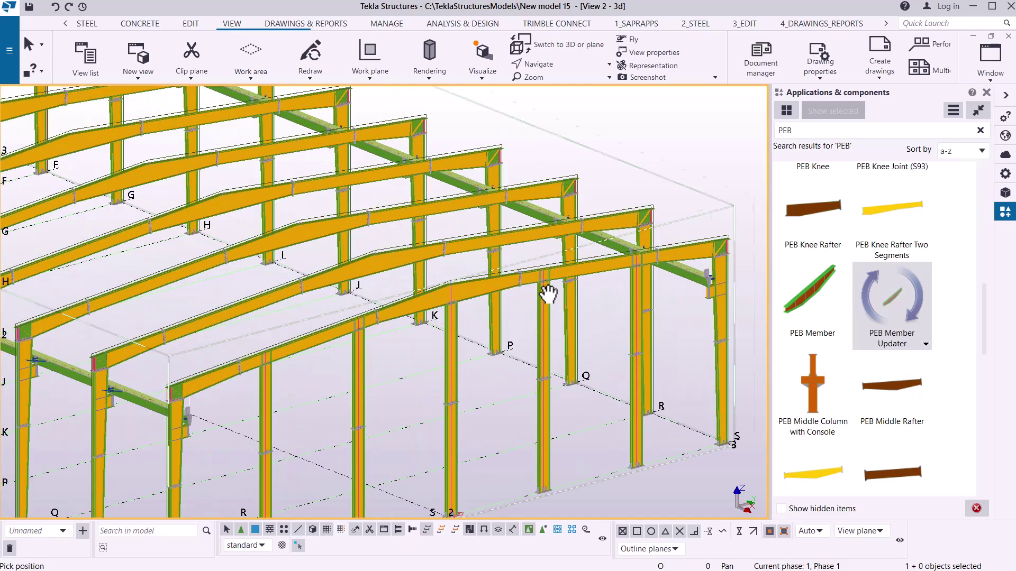
scroll(550, 267, up, 7)
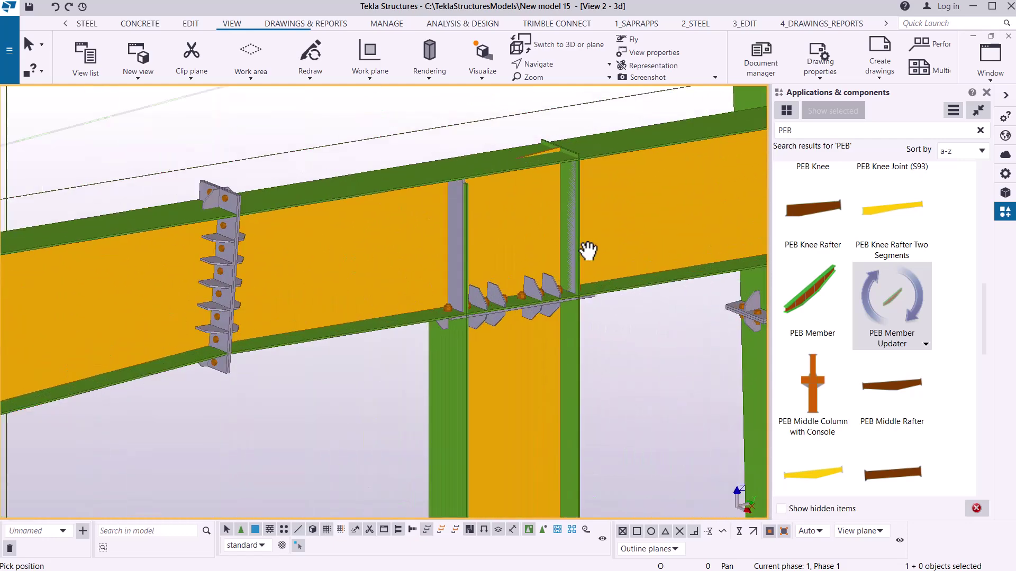
scroll(617, 200, down, 8)
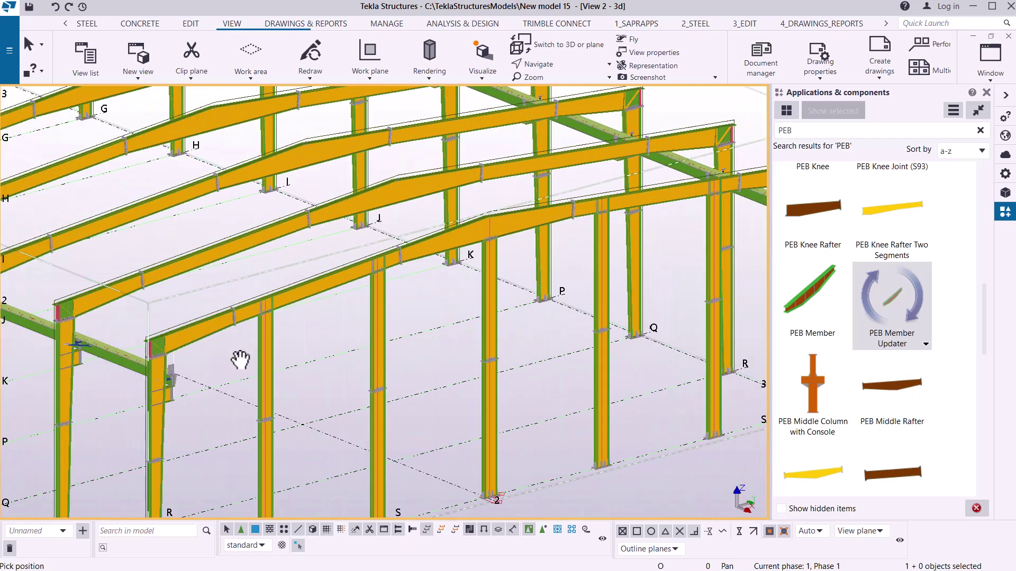
scroll(300, 282, up, 3)
scroll(299, 282, up, 5)
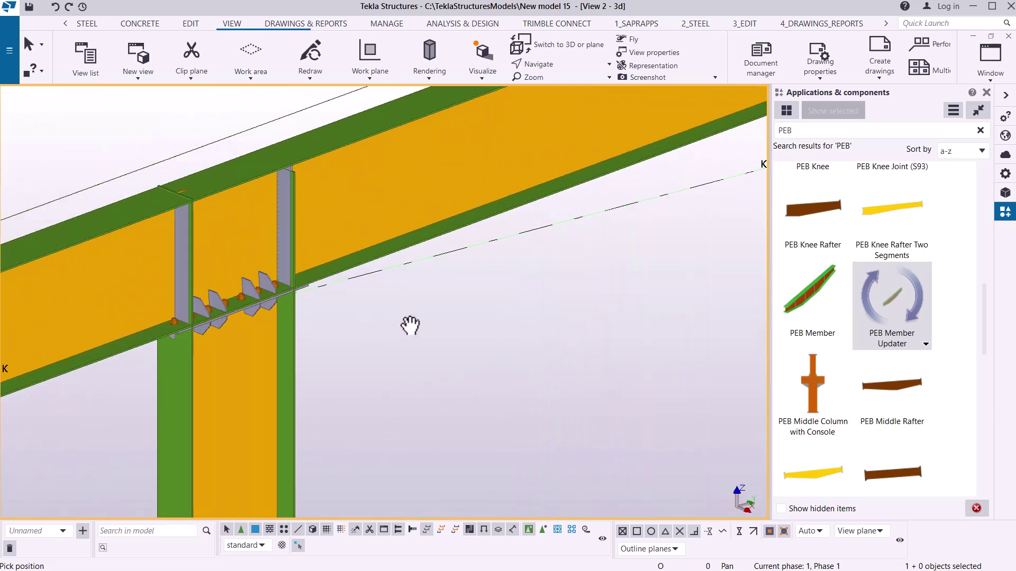
right_click(407, 325)
click(434, 330)
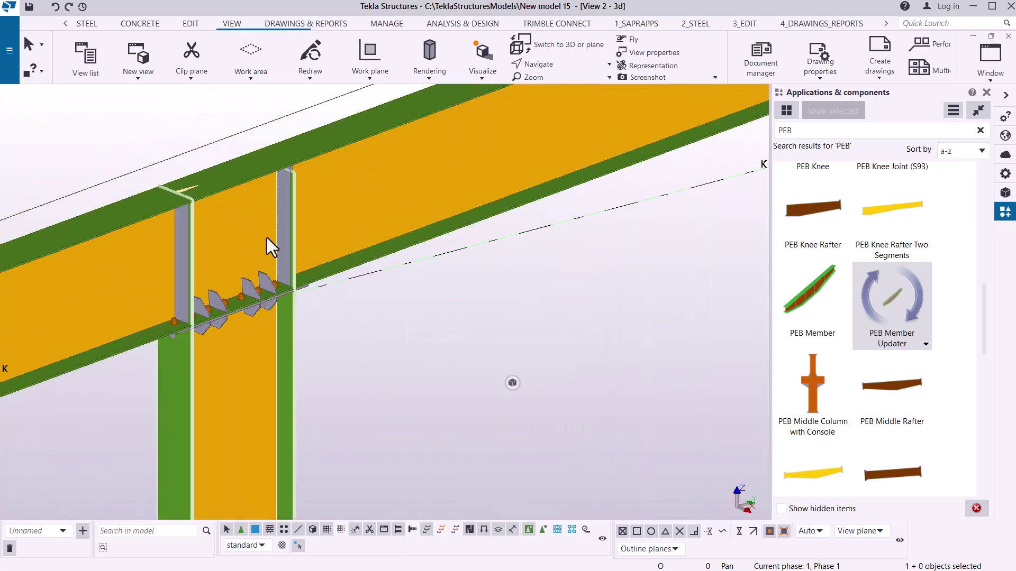
Reapply the full-height rafter stiffeners at both column flanges in this gable column's PEB end plate to flange connection and accept the properties
click(250, 288)
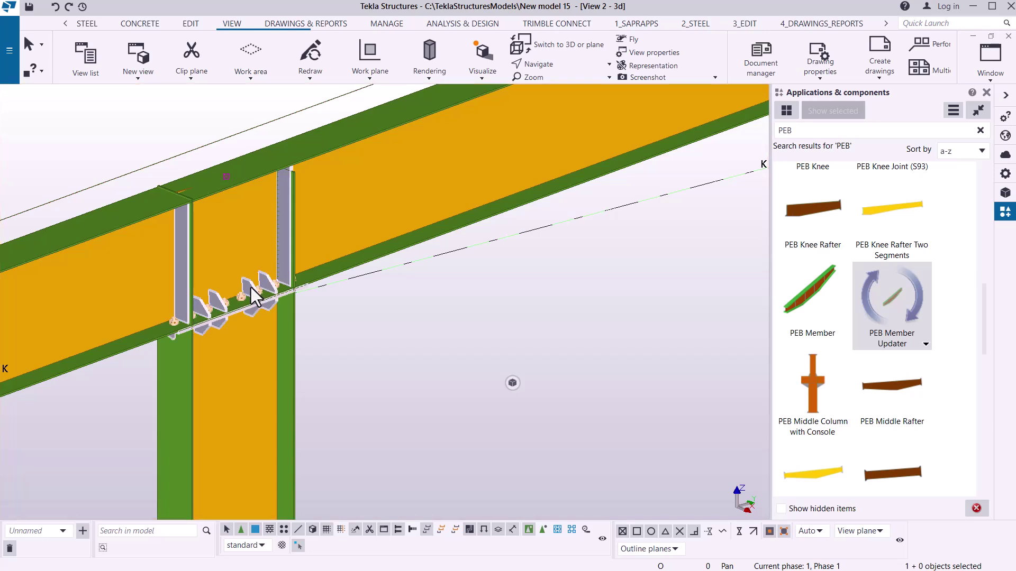
double_click(251, 287)
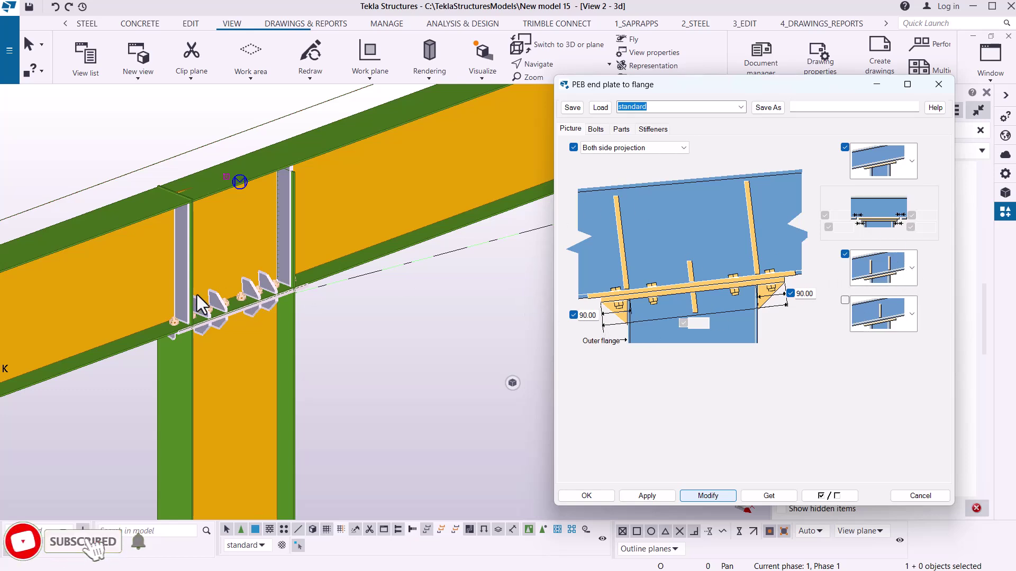
key(alt+Down)
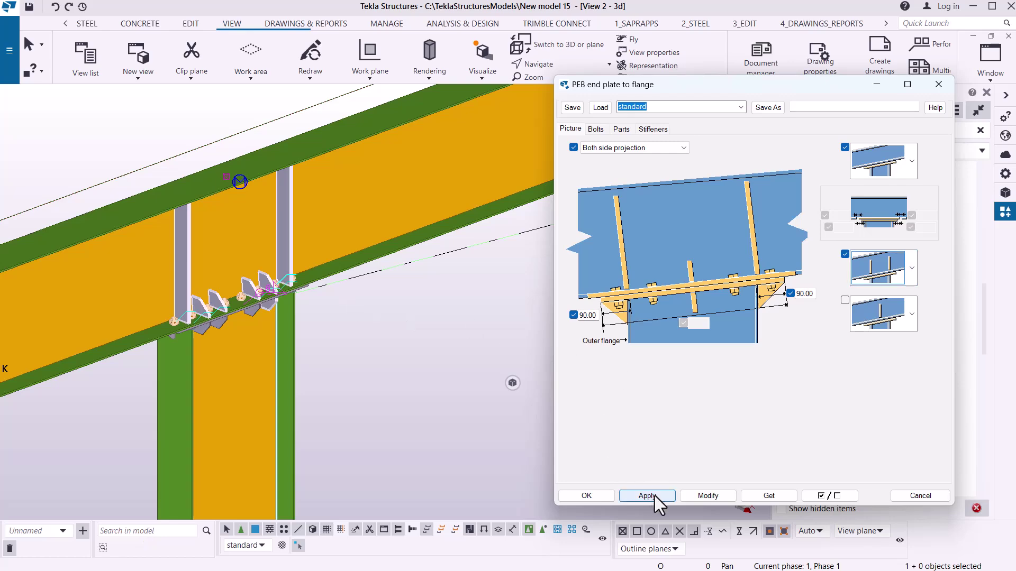
click(594, 500)
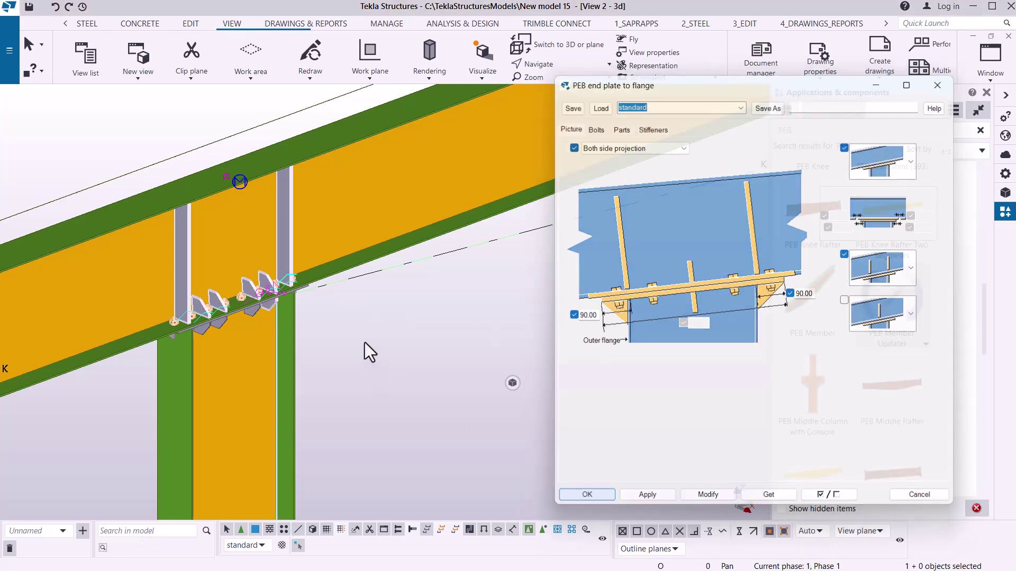
Reapply the full-height rafter stiffeners at both flanges of the gable column beside the rafter splice, modify its end plate connection and accept the properties
scroll(229, 257, up, 3)
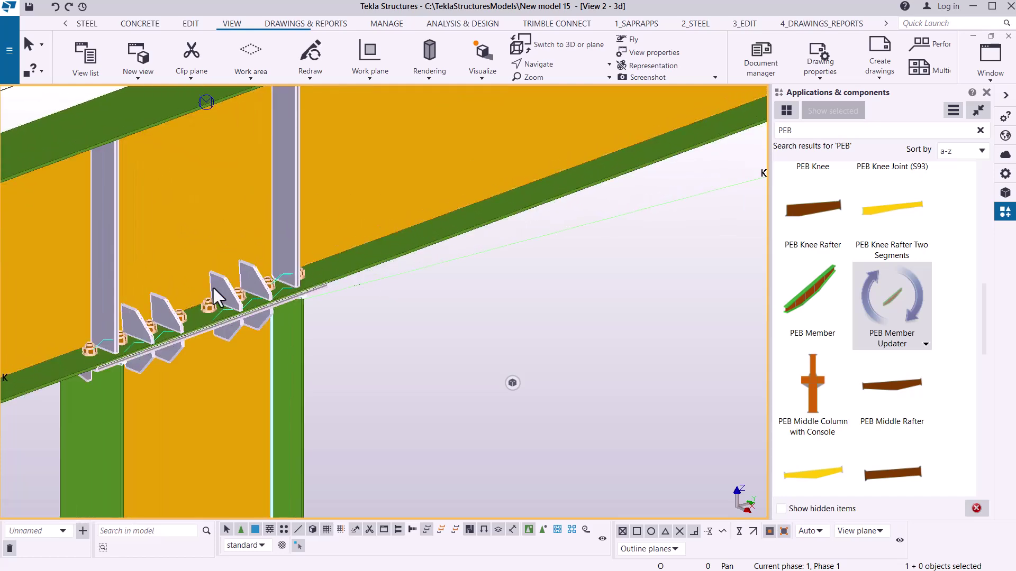
scroll(148, 317, down, 4)
scroll(478, 192, up, 4)
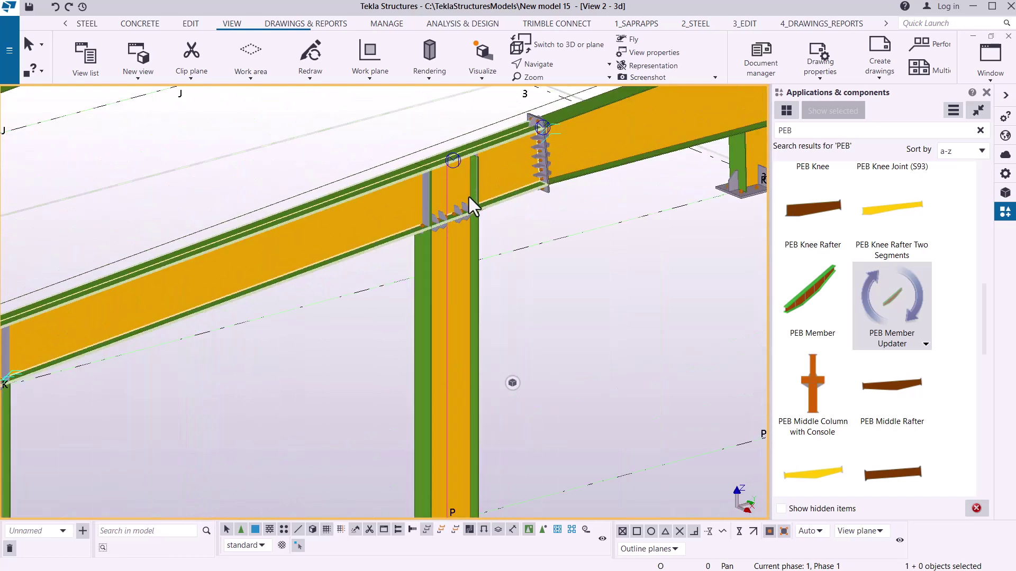
scroll(455, 228, up, 2)
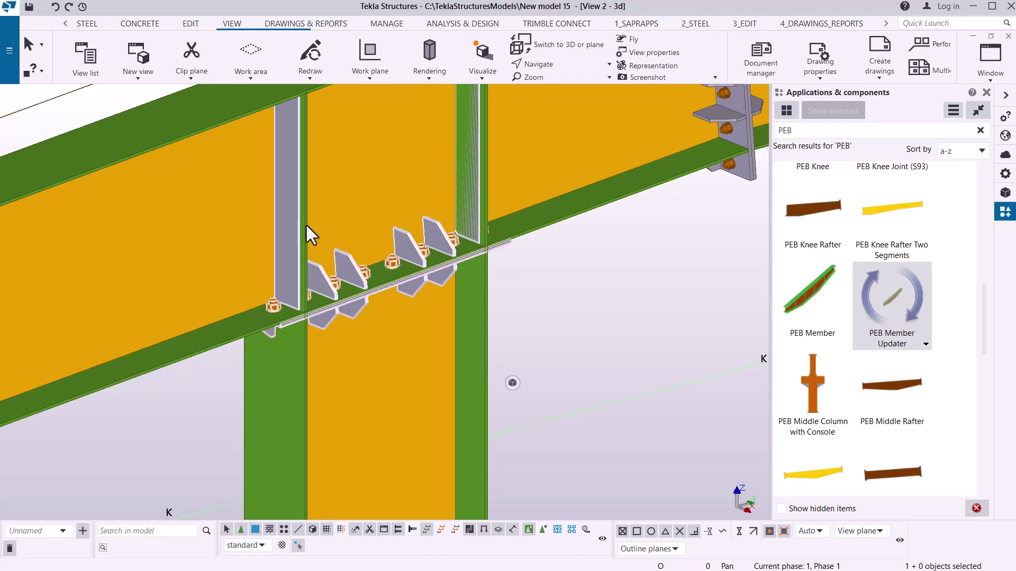
double_click(442, 178)
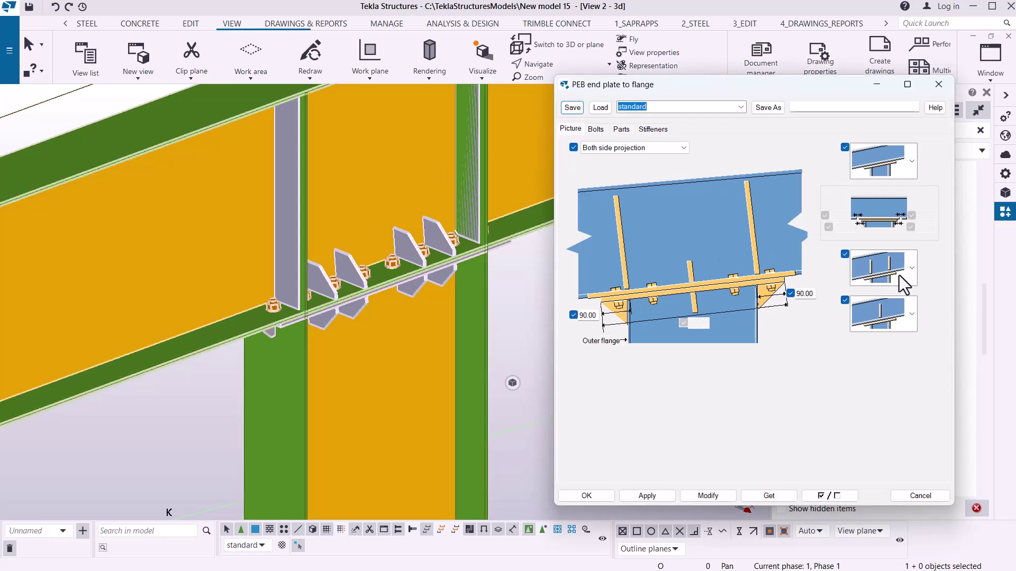
click(911, 268)
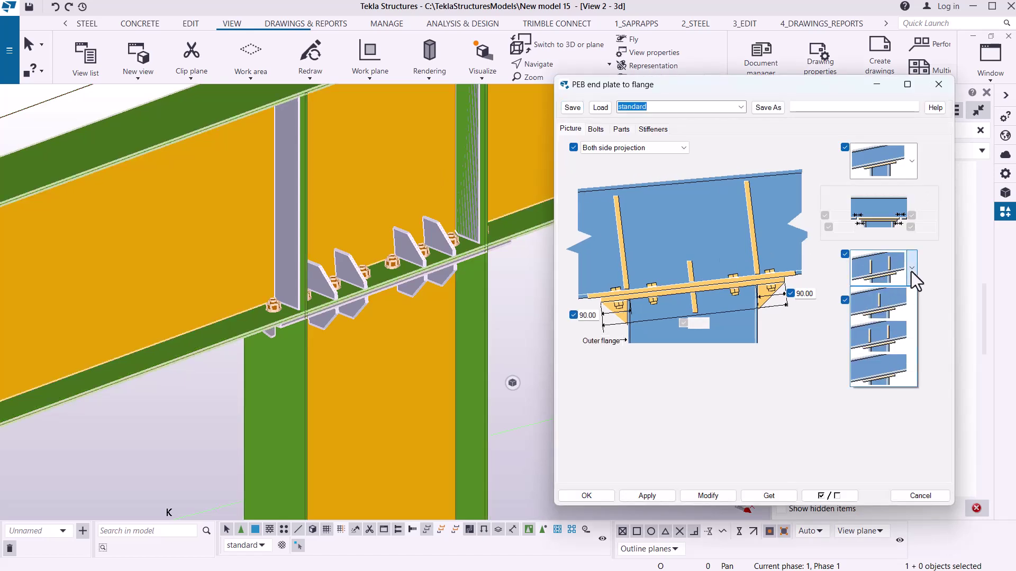
click(887, 344)
click(708, 495)
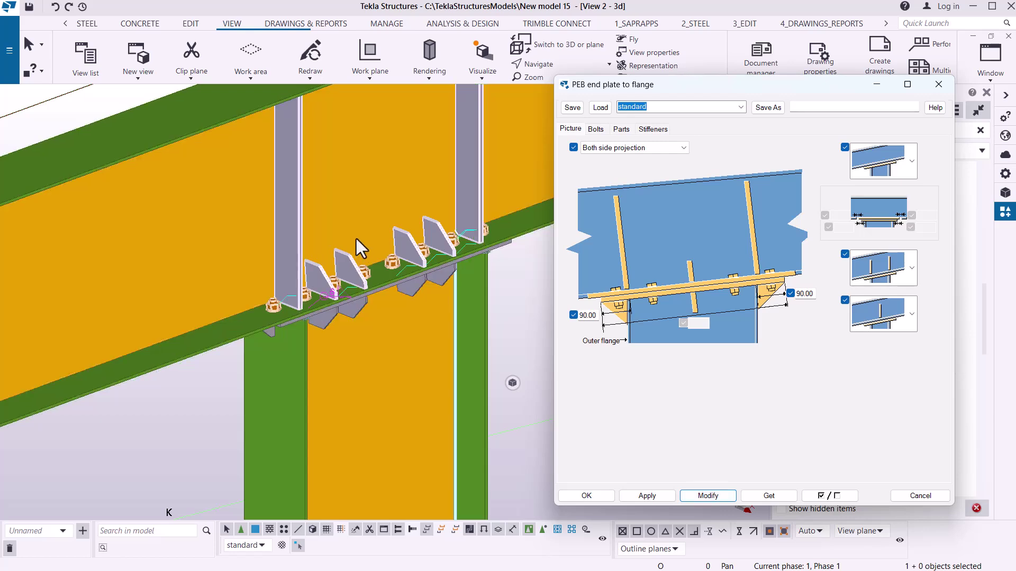
scroll(233, 301, down, 3)
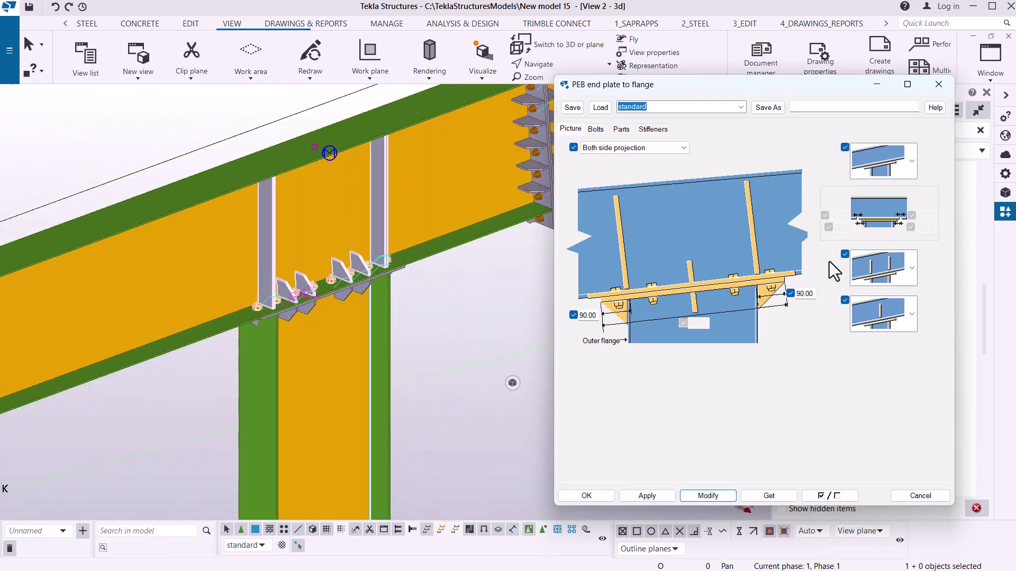
click(451, 299)
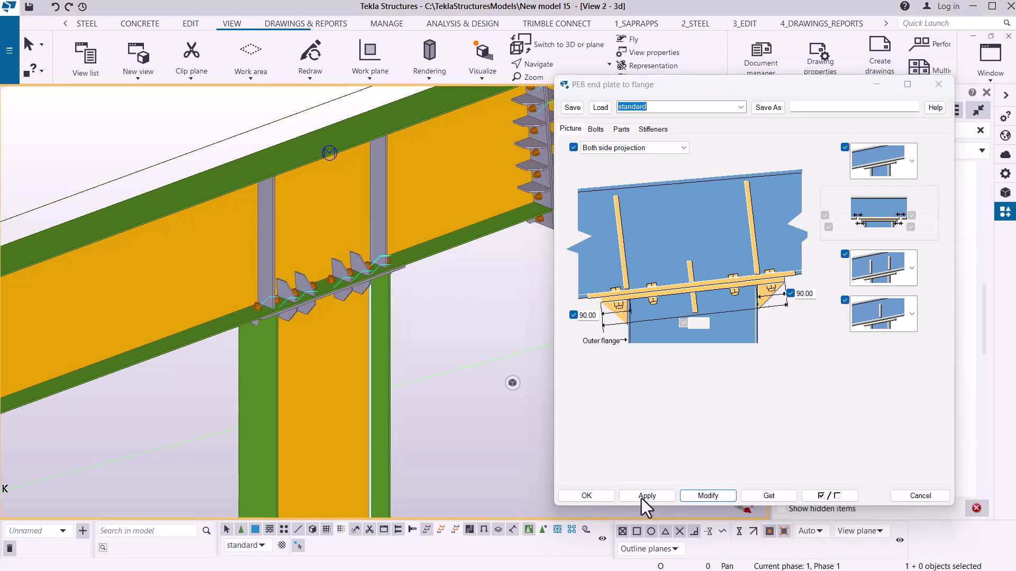
click(586, 496)
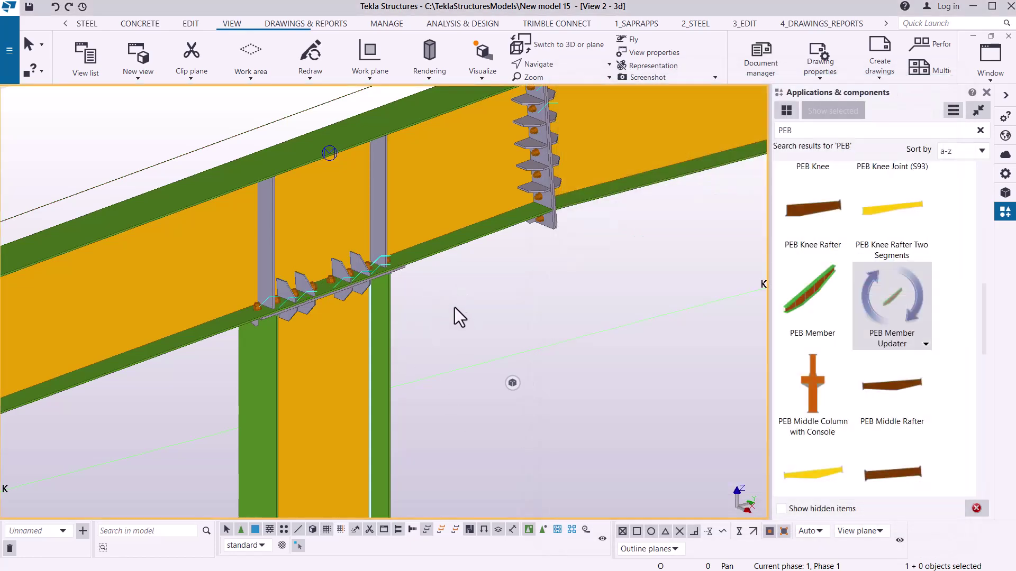
Hide the component catalog and examine the gable column connections across the whole end wall at grid S
click(978, 110)
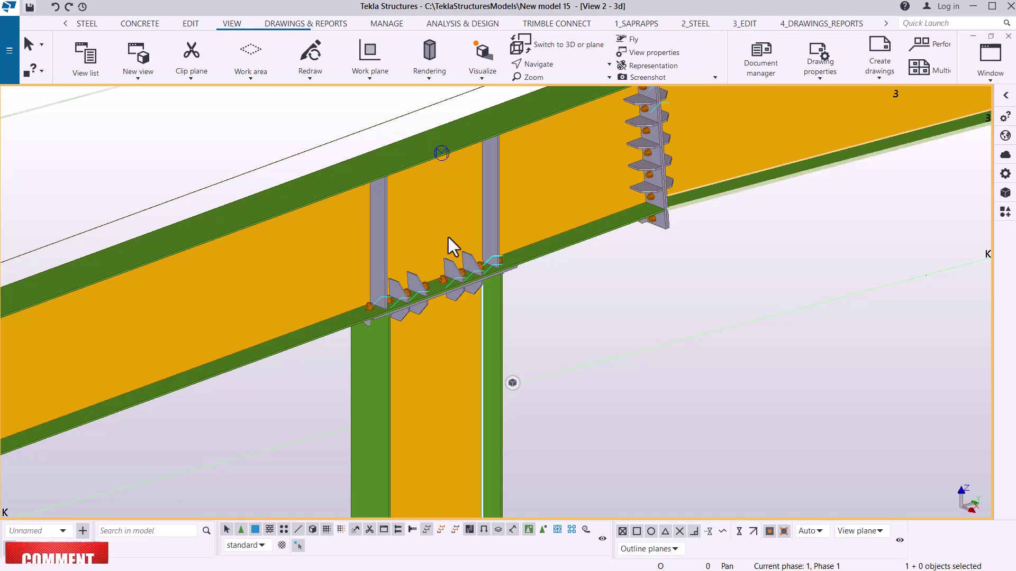
scroll(233, 236, down, 5)
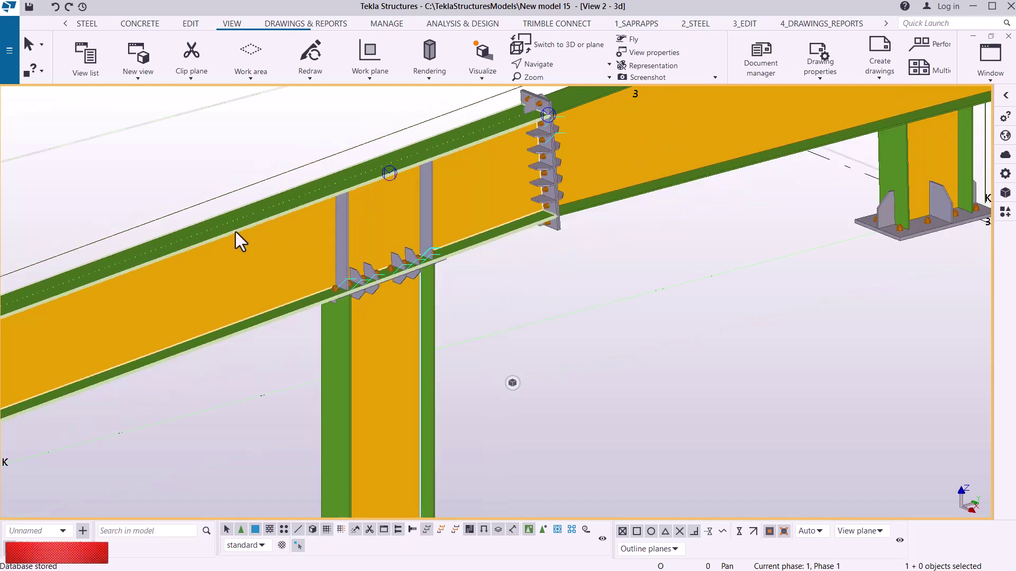
scroll(313, 232, down, 8)
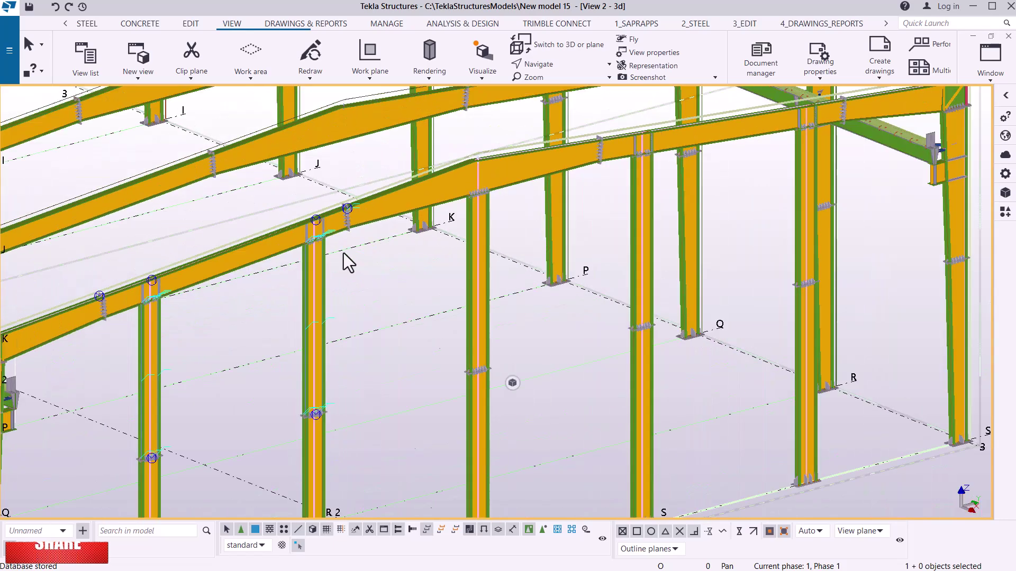
scroll(439, 370, down, 2)
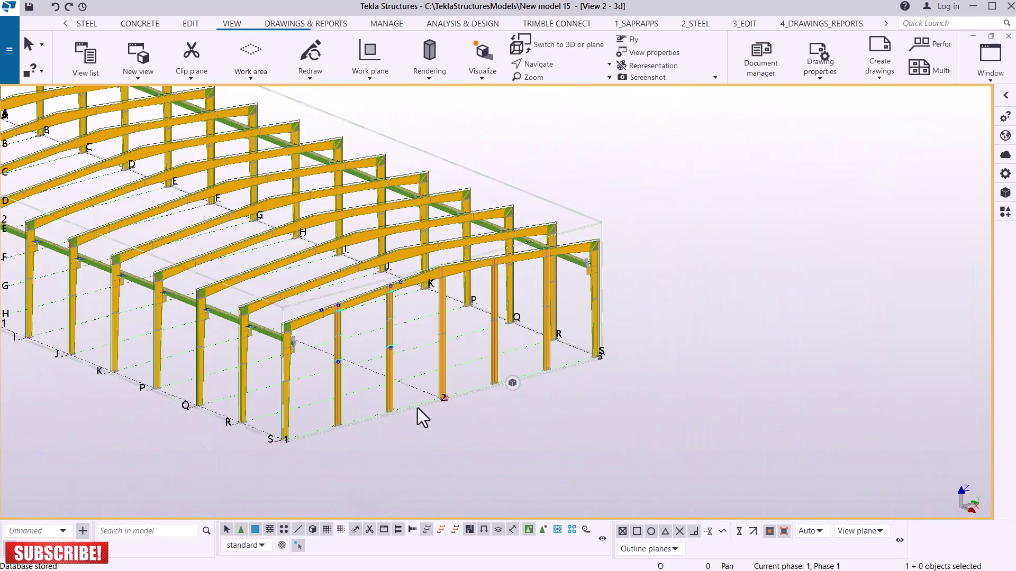
scroll(375, 383, up, 6)
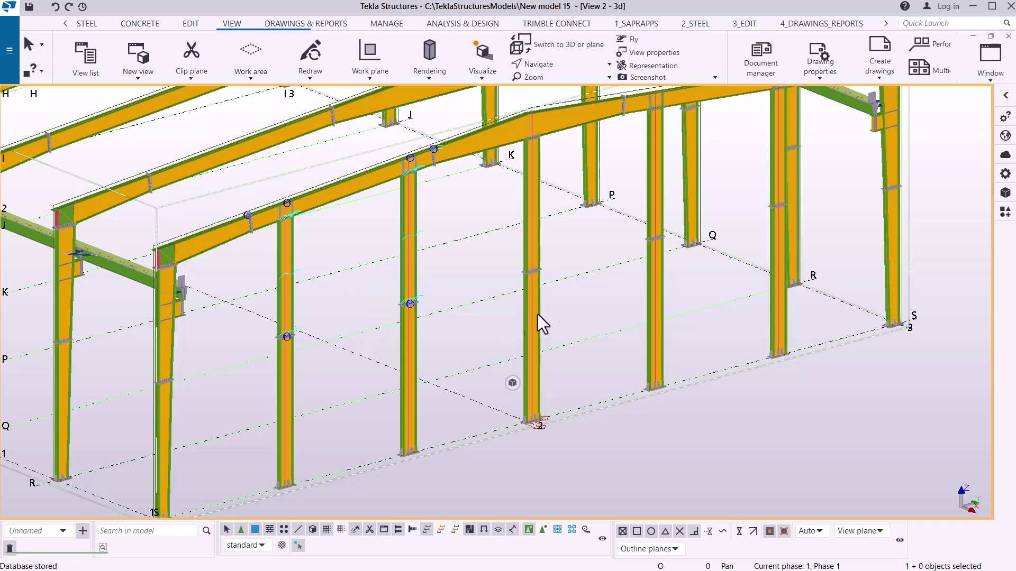